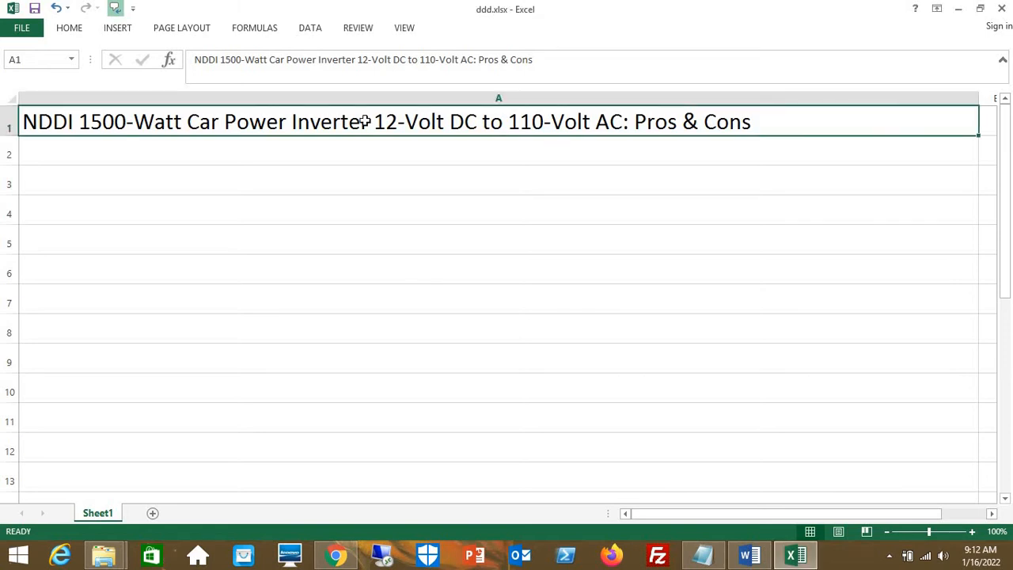
Step: Enter the heading "Pros" in the cell under the NDDI inverter title
key(Return)
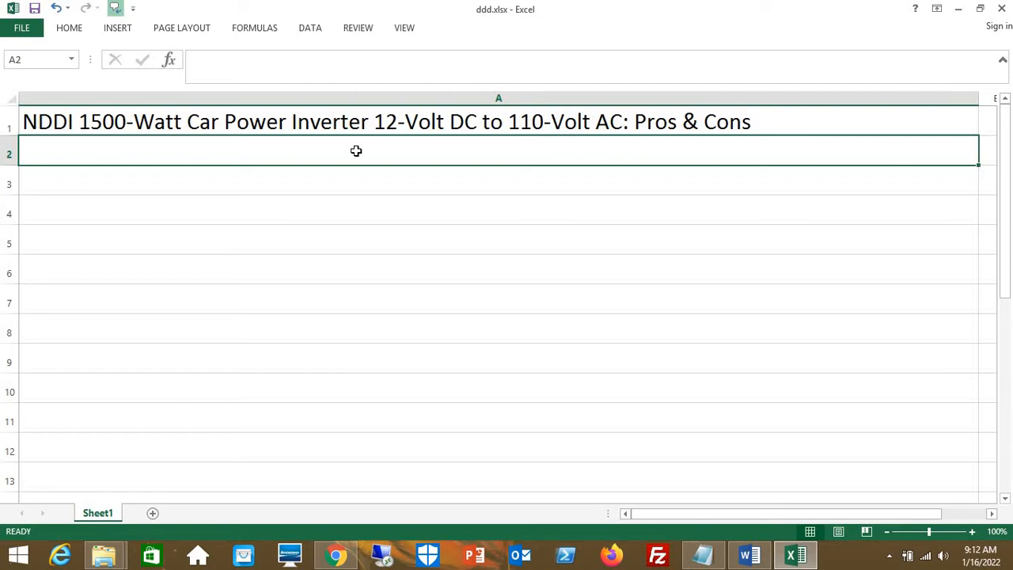
text(Pros)
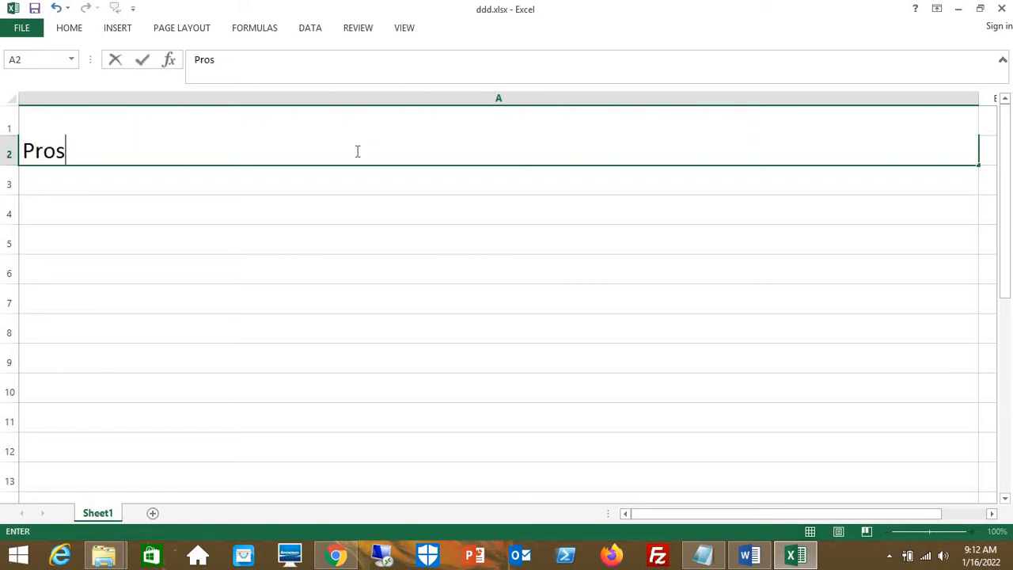
key(Return)
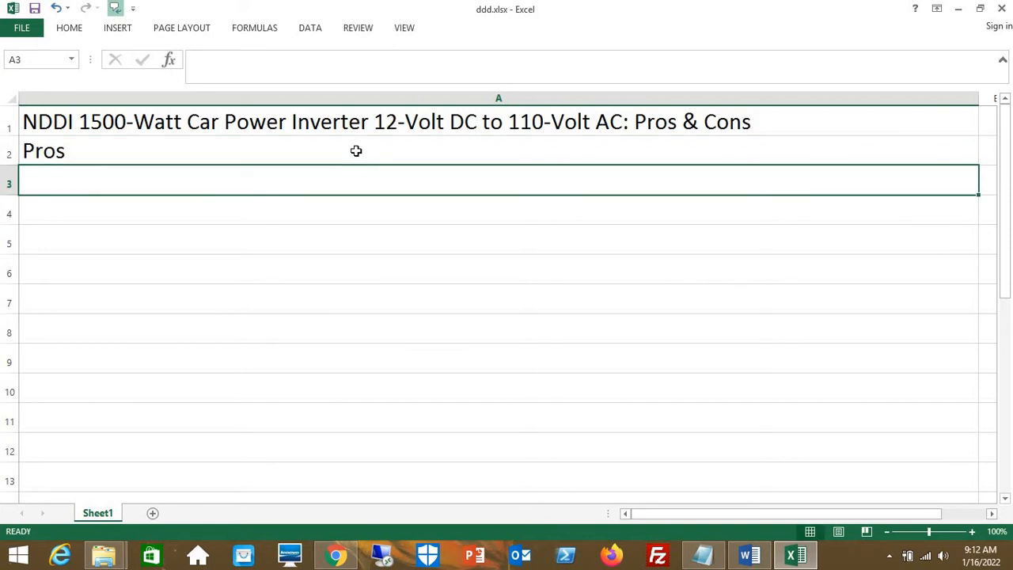
text(The )
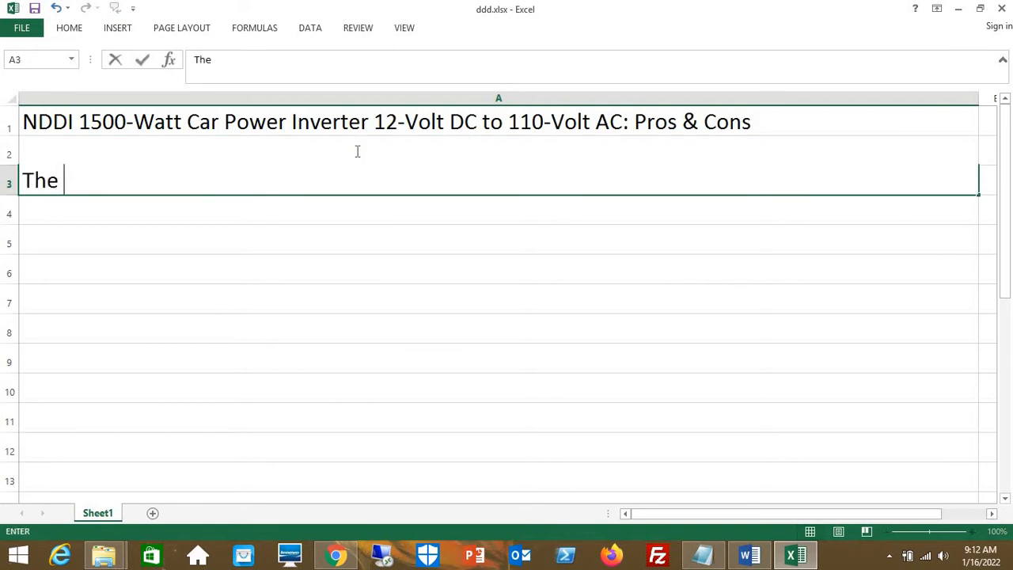
text(NDDI )
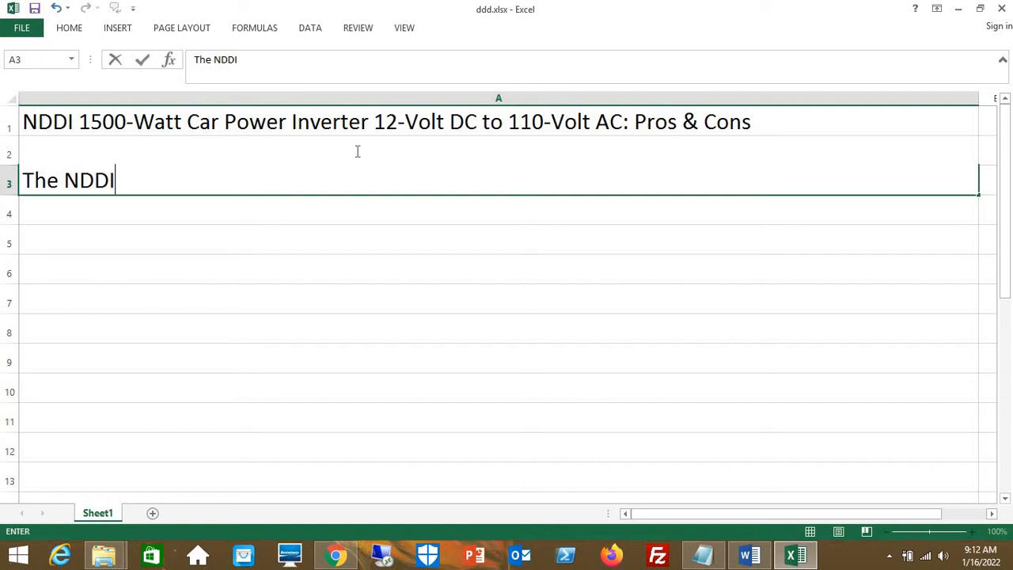
text(power i)
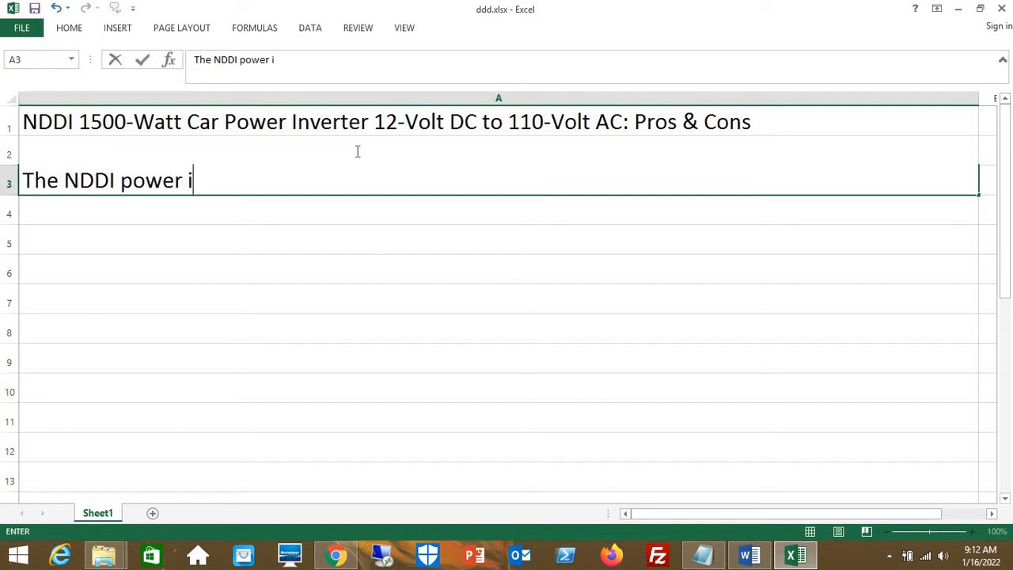
text(nvere)
Step: Enter the pro about powering small compressors, solder guns and hauling trailers in A3
key(BackSpace)
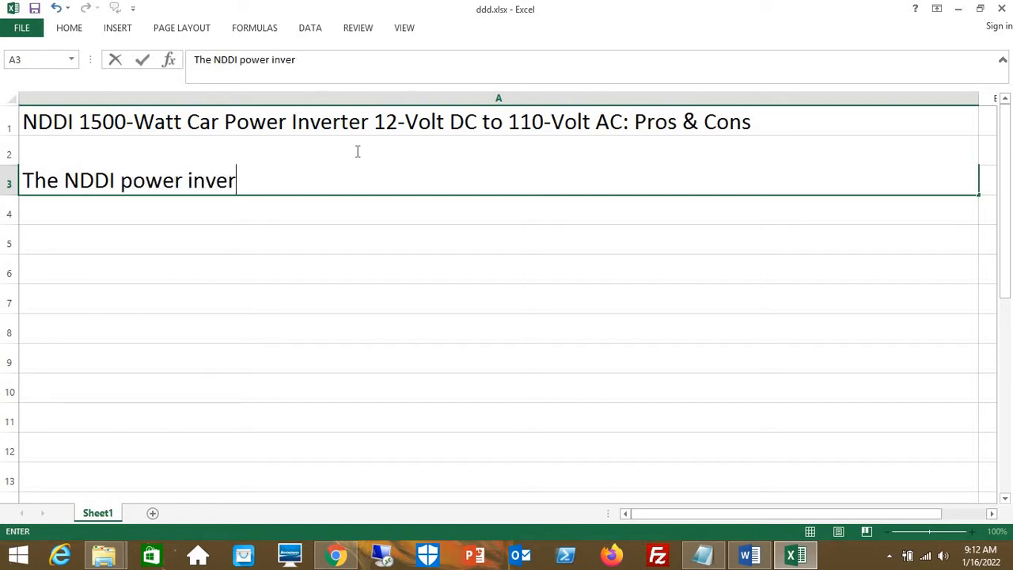
text(ter is g)
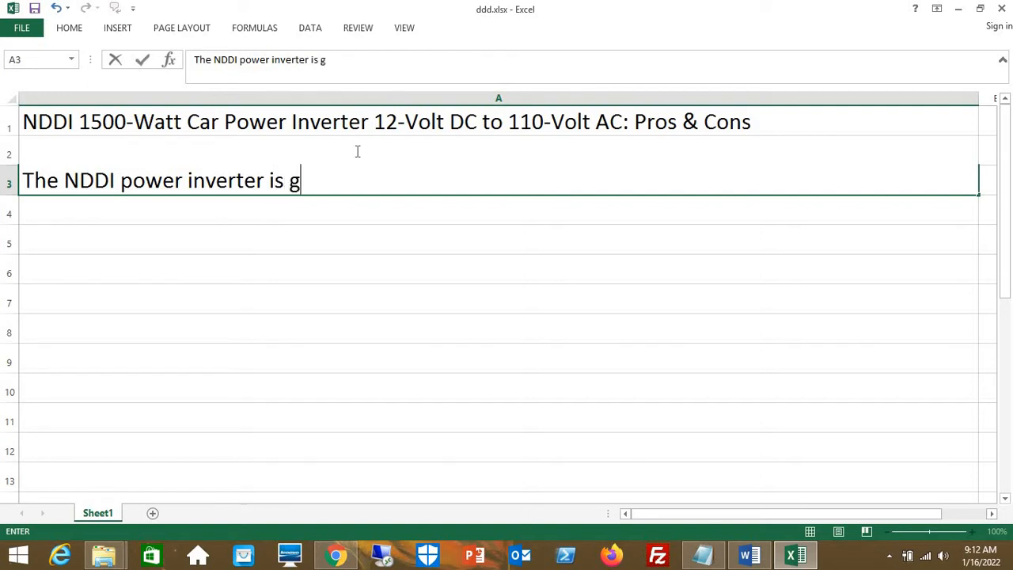
text(ood to powe)
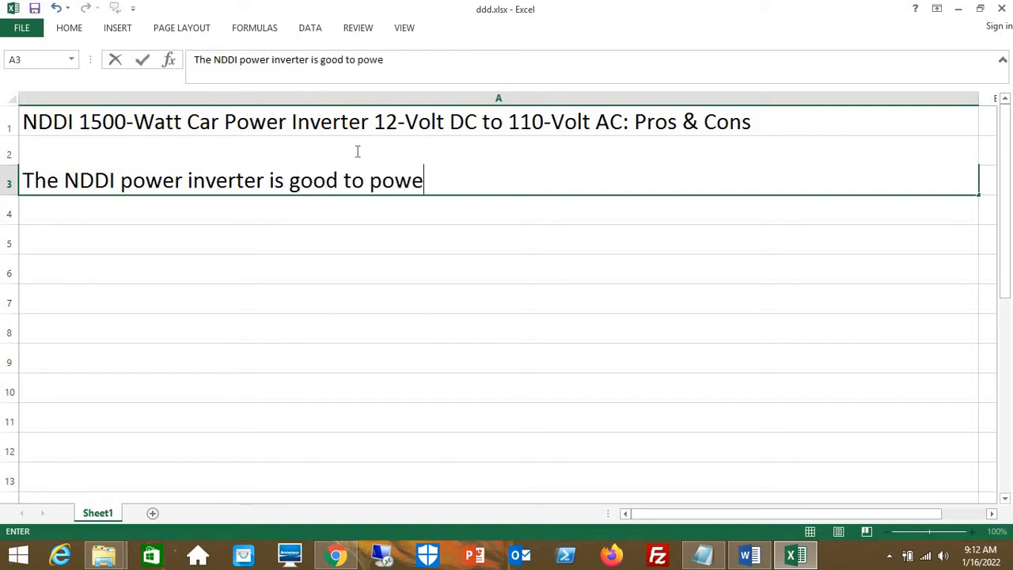
text(r small )
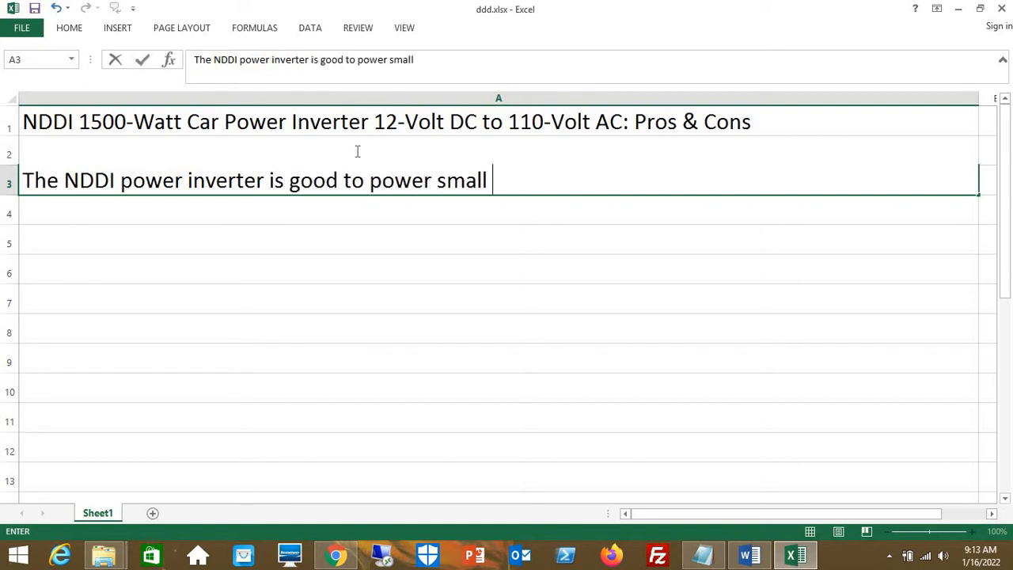
text(compressor)
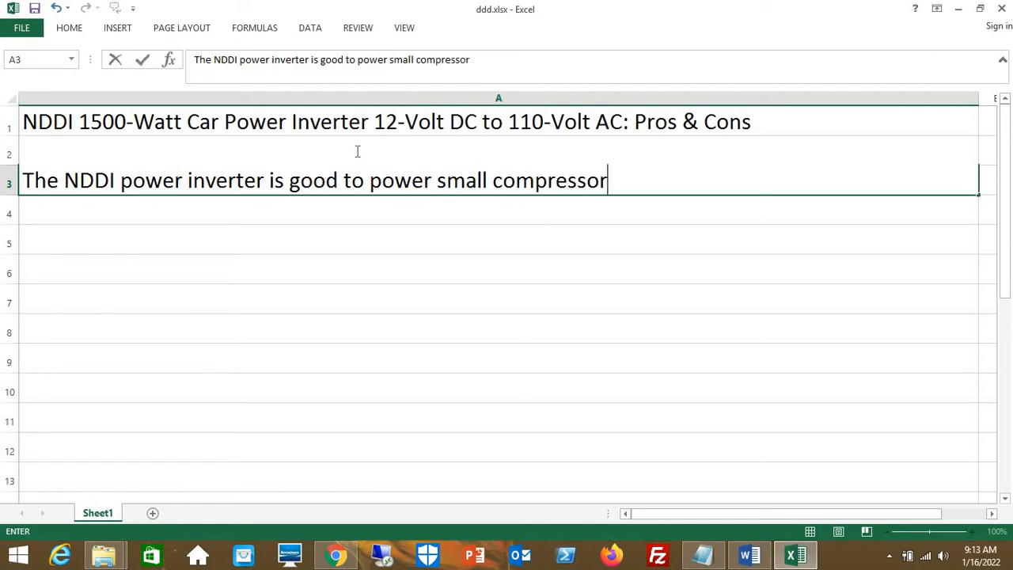
text(s, sold)
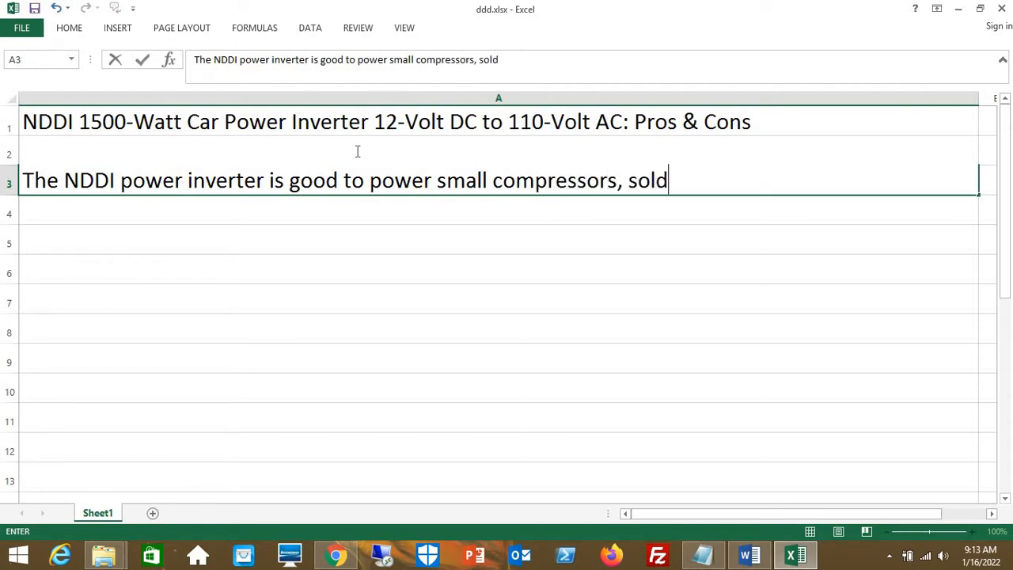
text(er guns, )
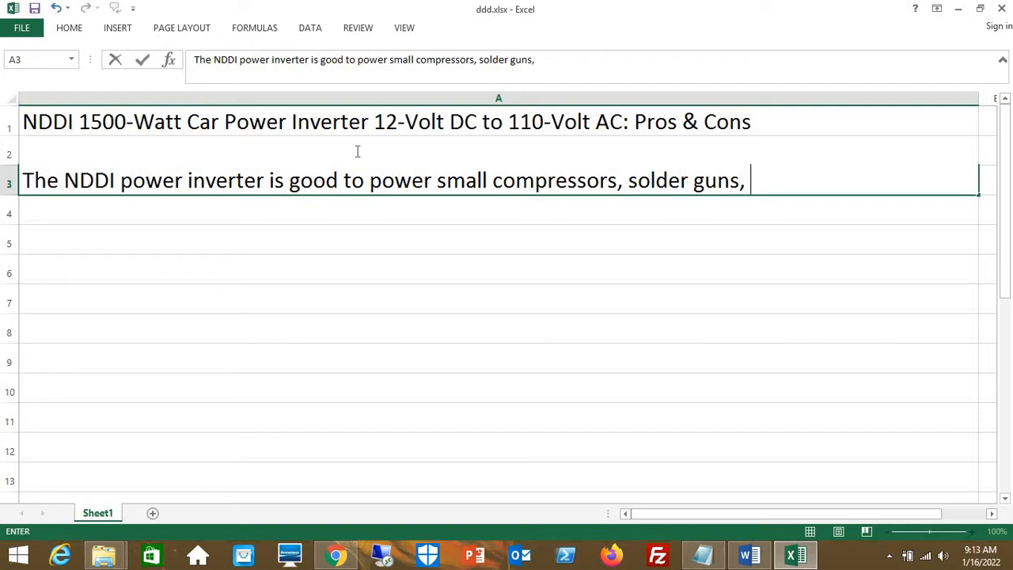
text(hauling t)
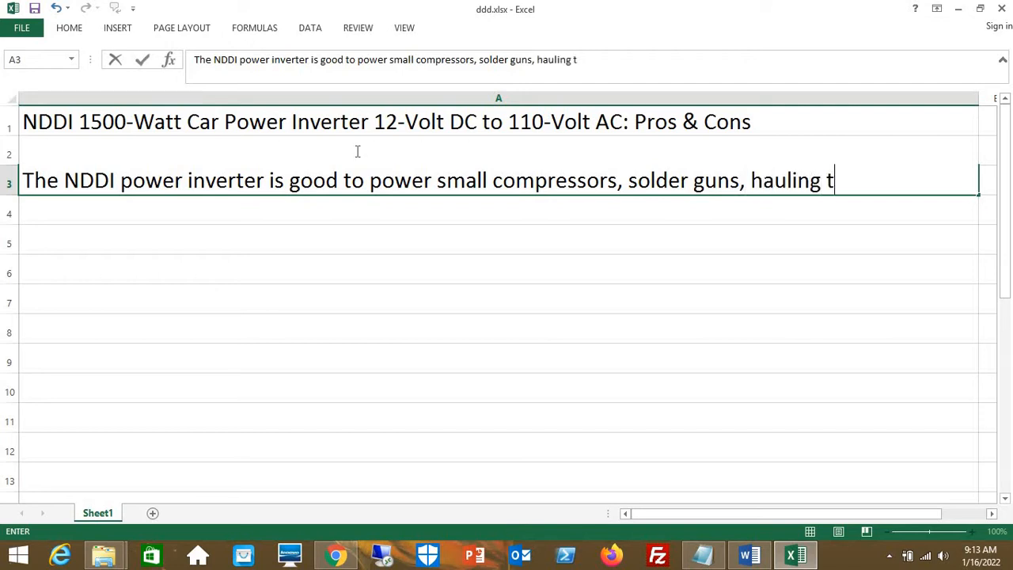
text(railer and o)
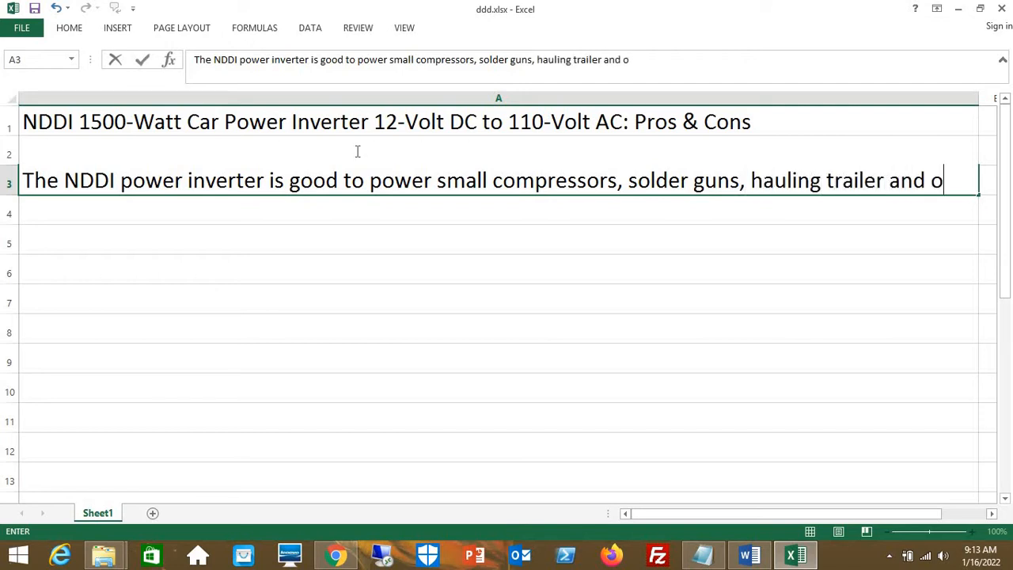
text(ther too)
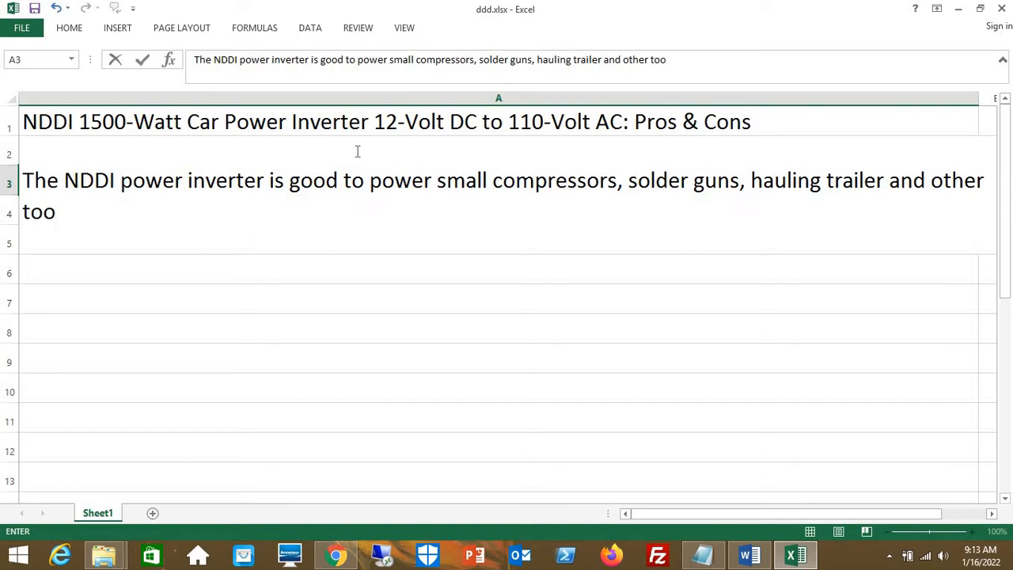
text(ls.)
key(Return)
text(Pros)
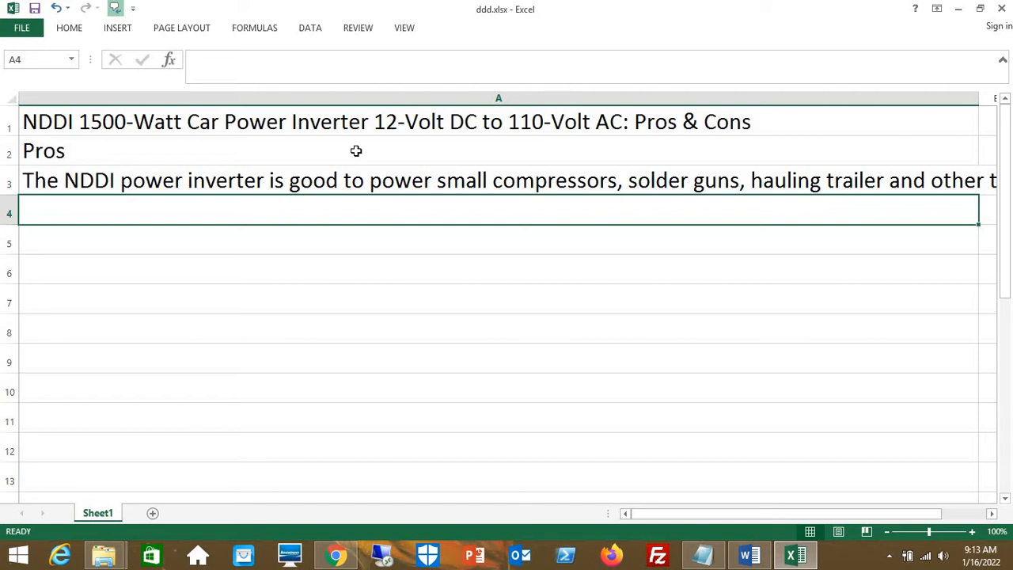
text(It )
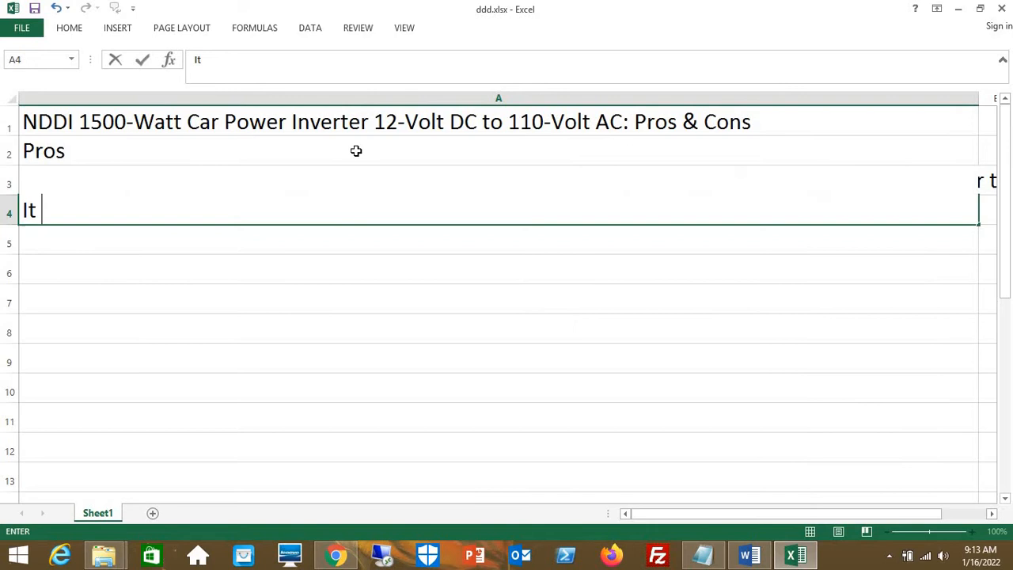
text(can power)
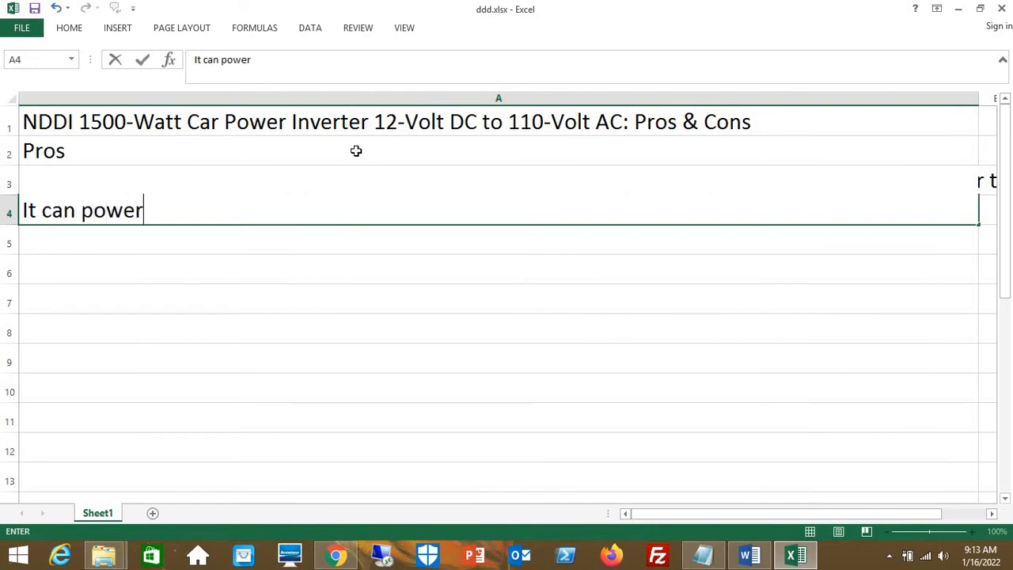
text( a coffee)
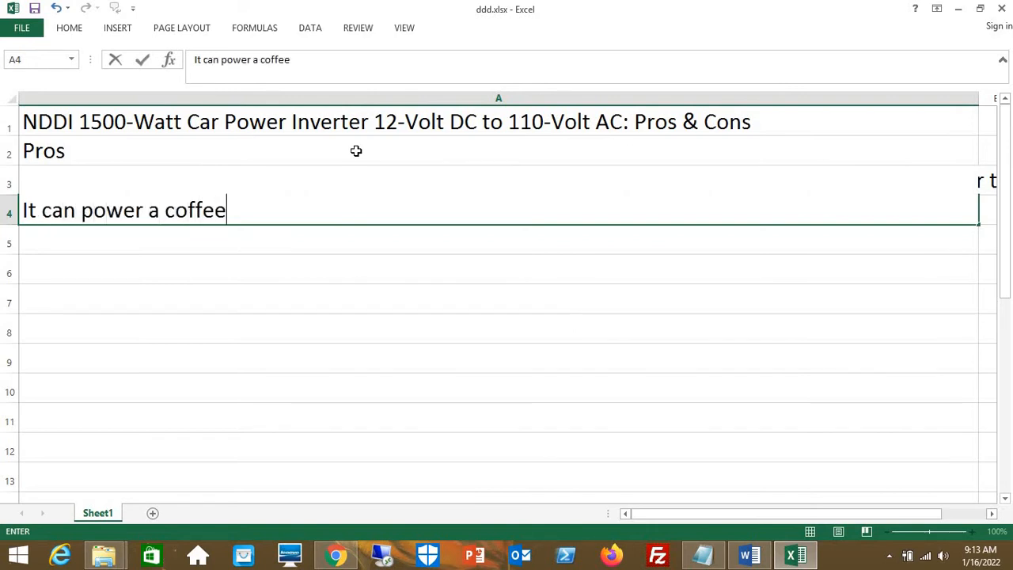
text( maker as w)
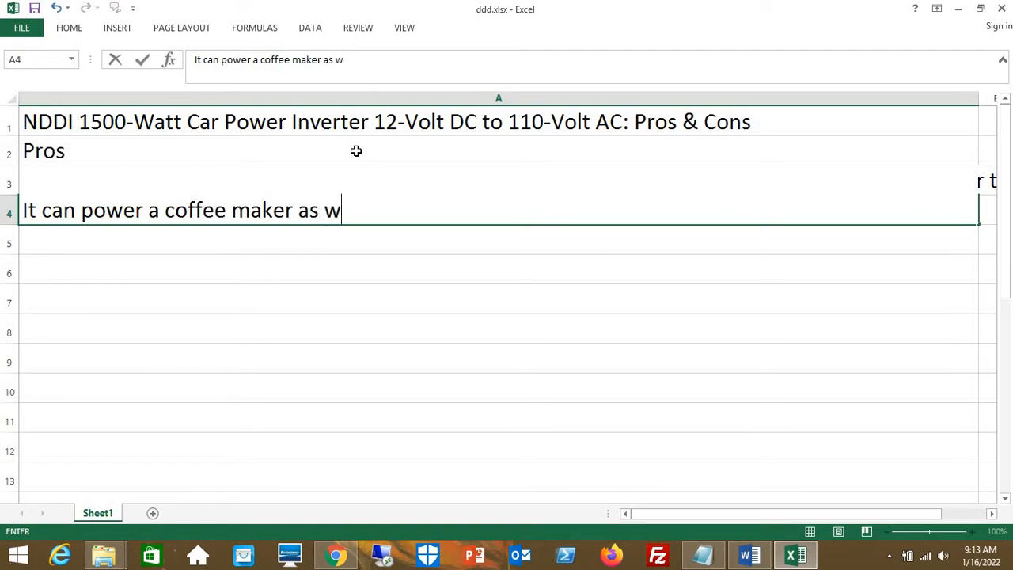
text(ell.)
Step: Enter "It can power a coffee maker as well." in A4
key(Return)
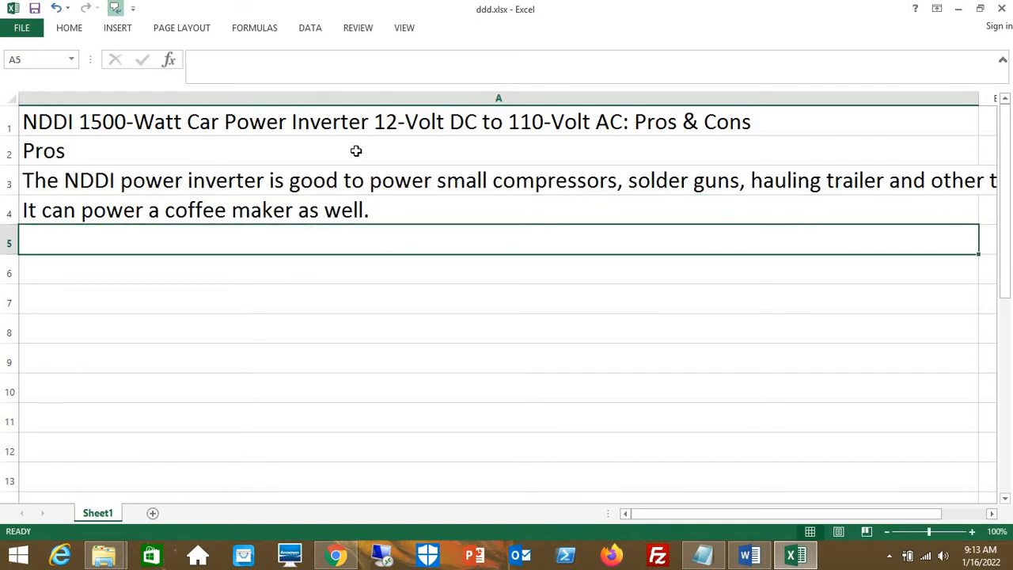
text(The outsi)
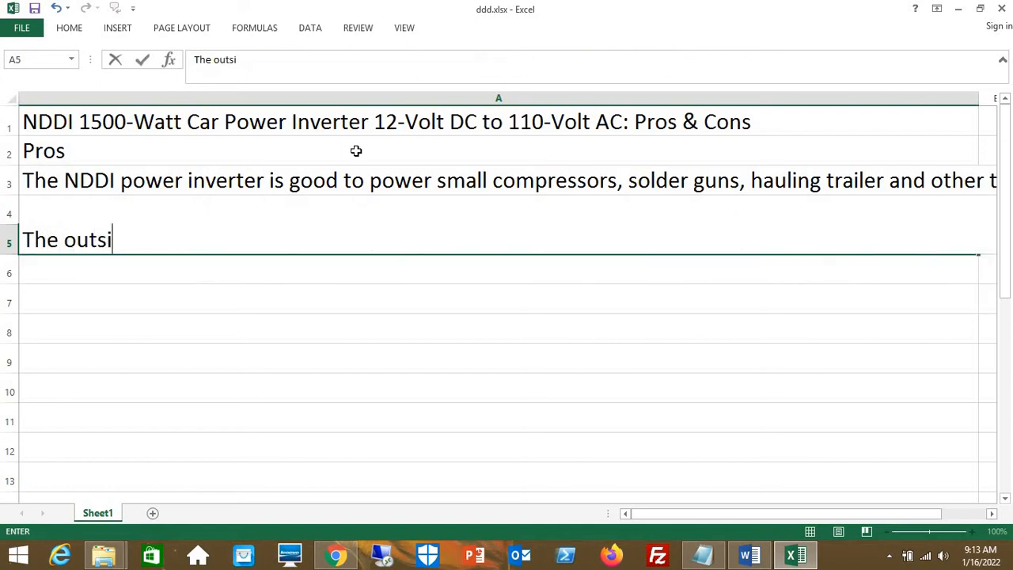
text(de fuses ar)
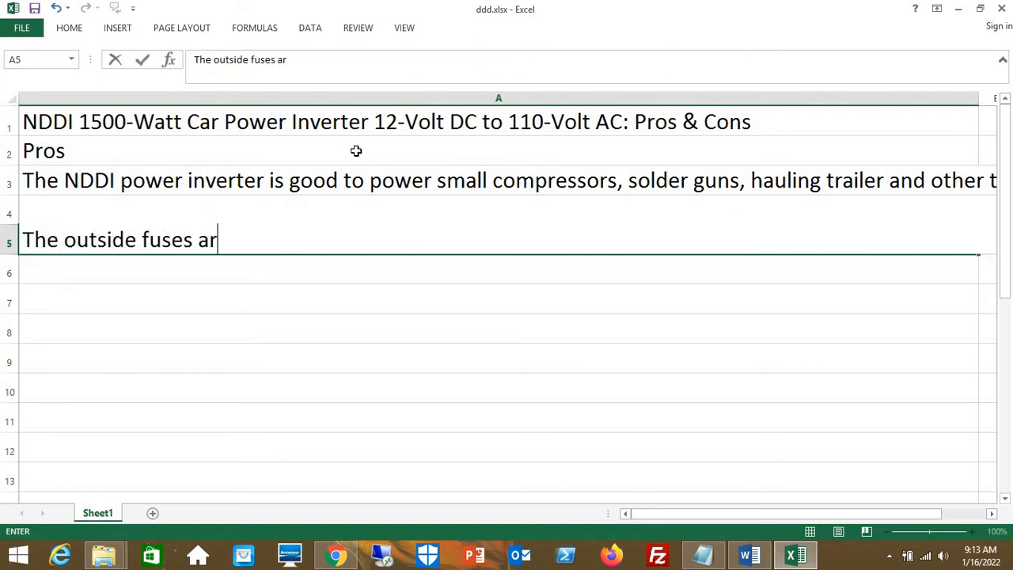
text(e very con)
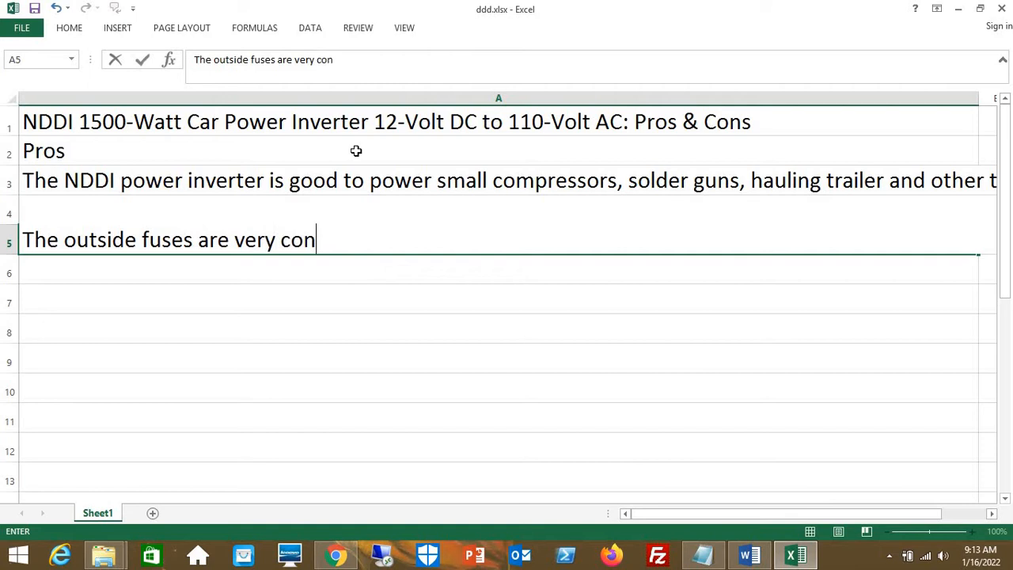
text(venient to )
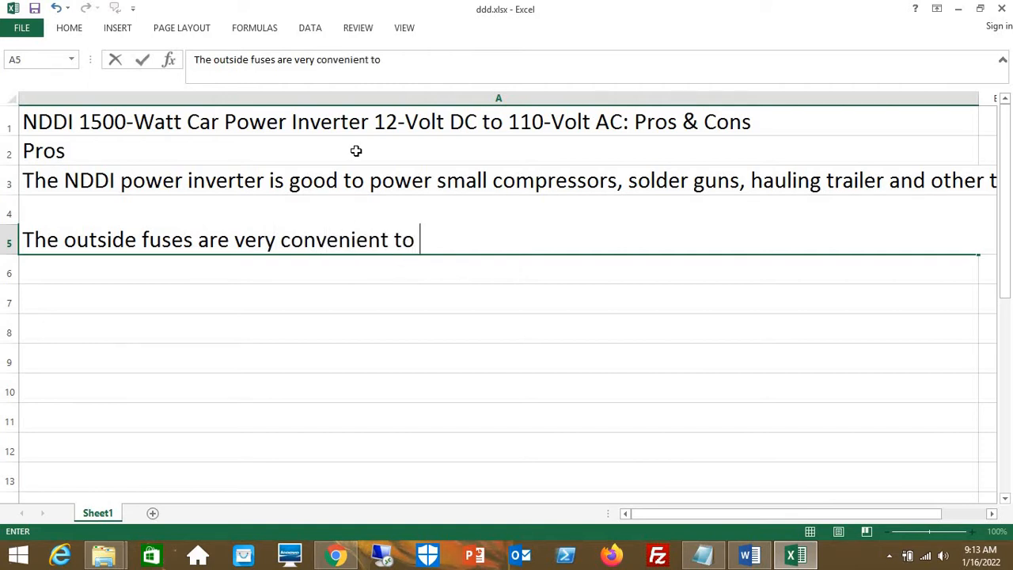
text(replace.)
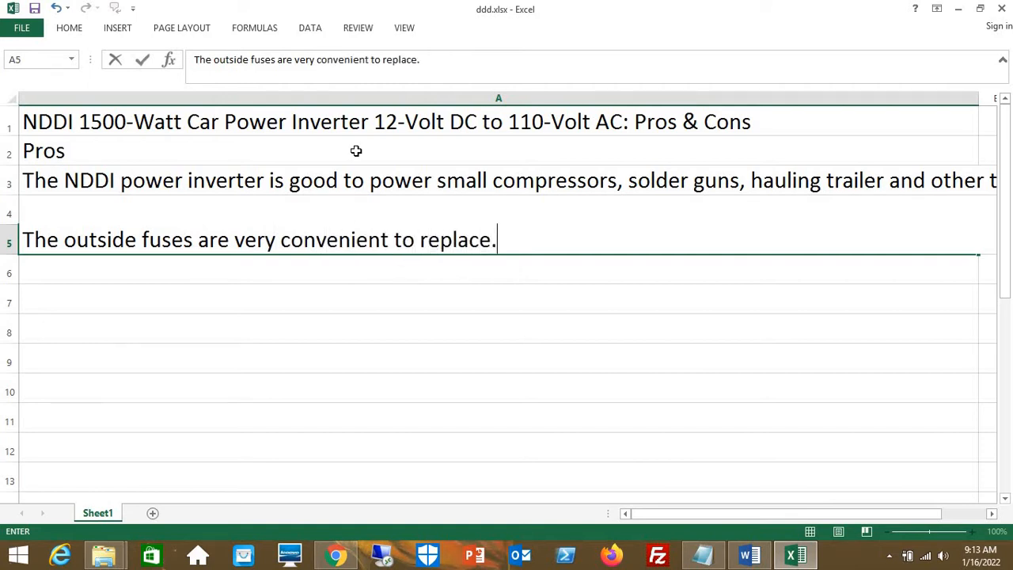
Step: Enter "The outside fuses are very convenient to replace." in A5
key(Return)
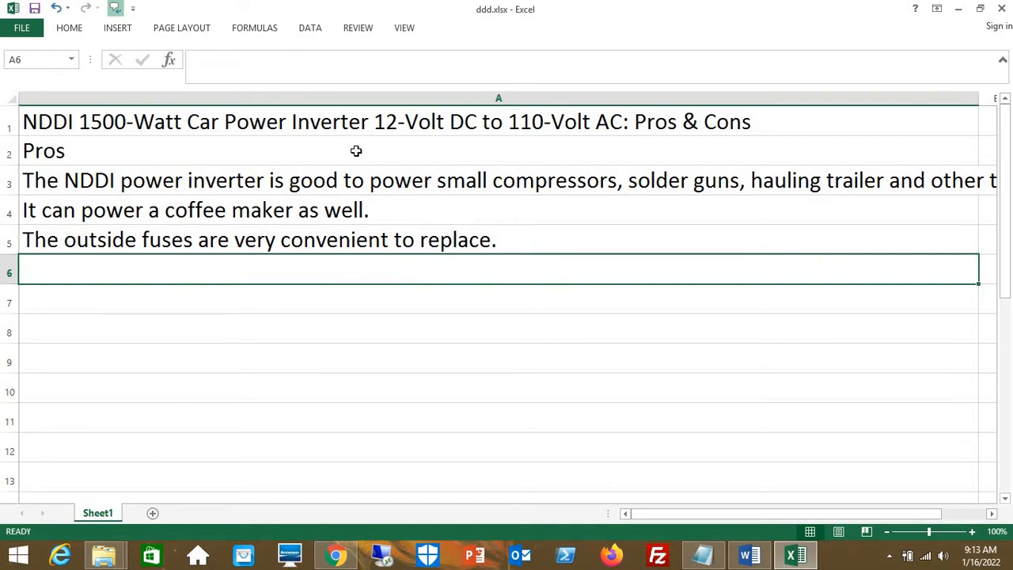
text(Very rel)
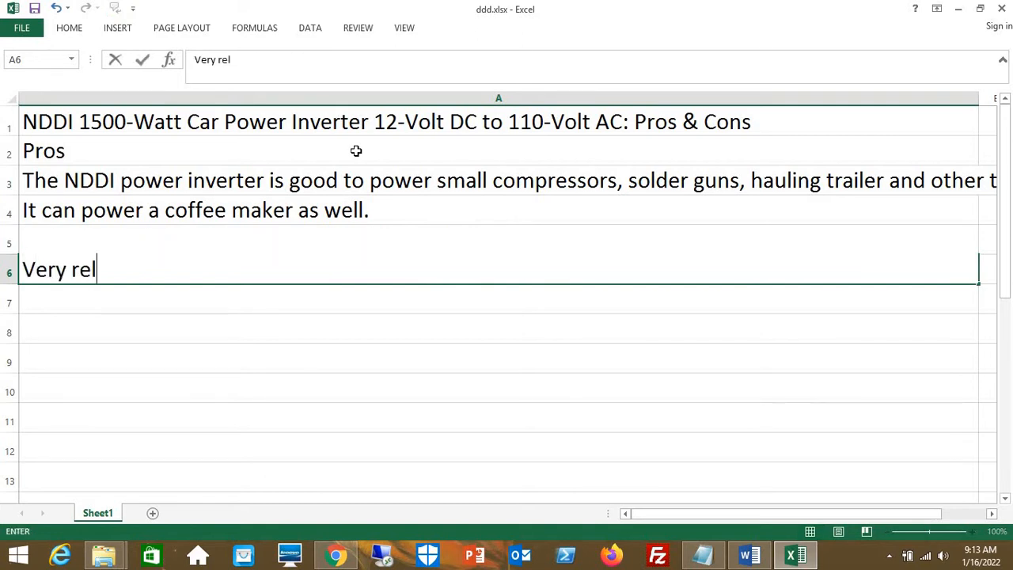
text(iable and e)
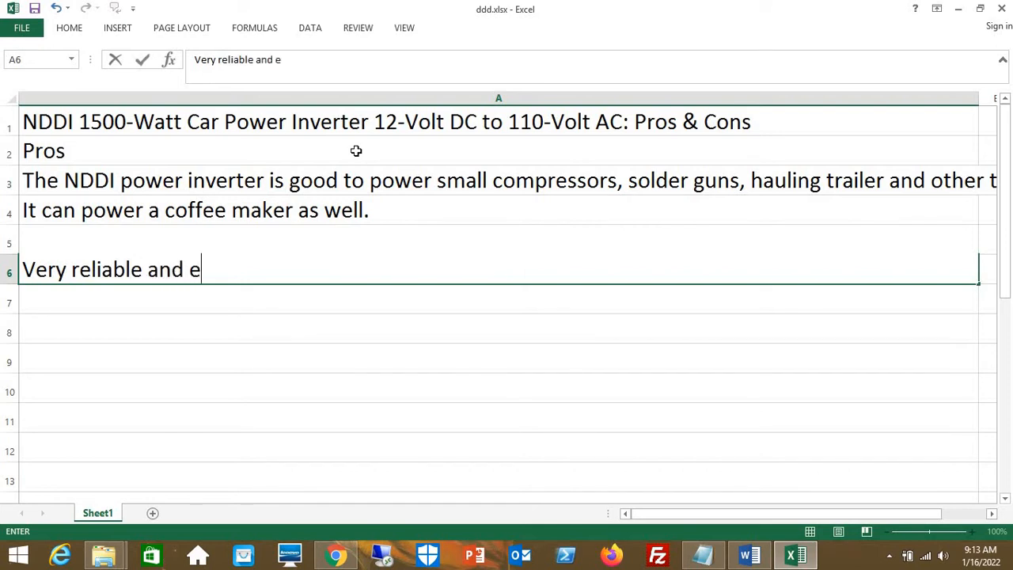
text(asy to wo)
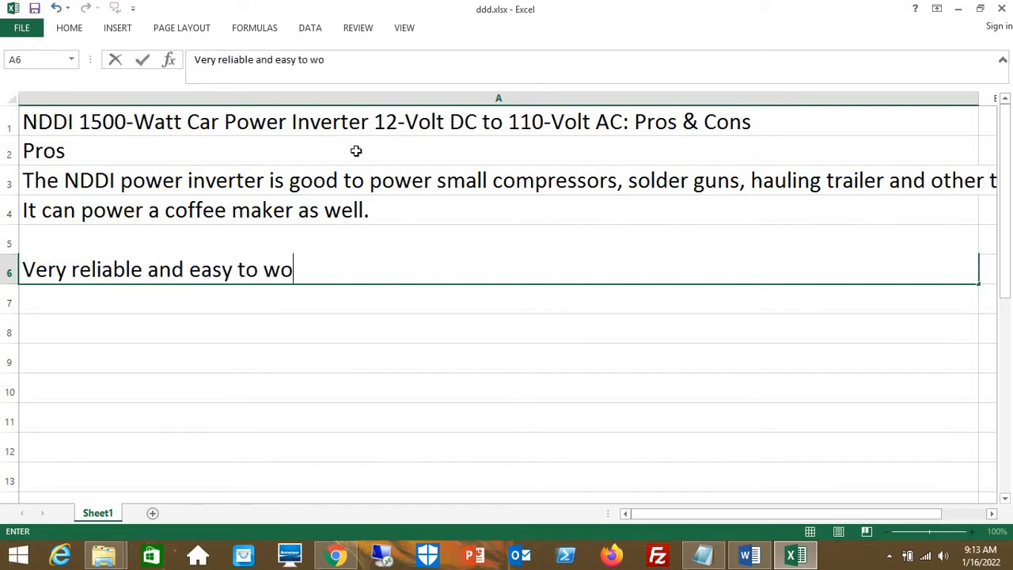
text(rk)
Step: Enter "Very reliable and easy to work" in A6
key(Return)
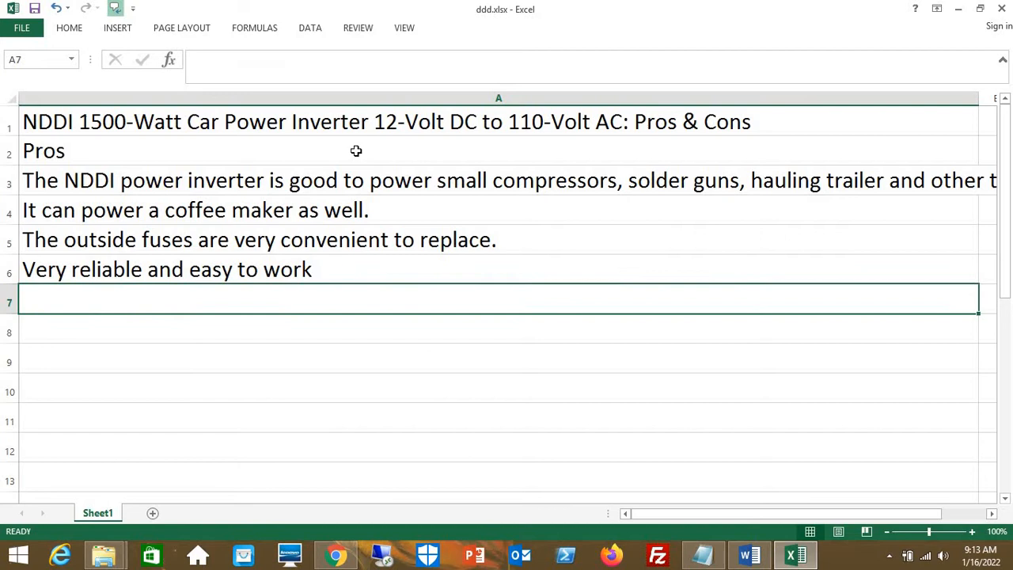
text(Si)
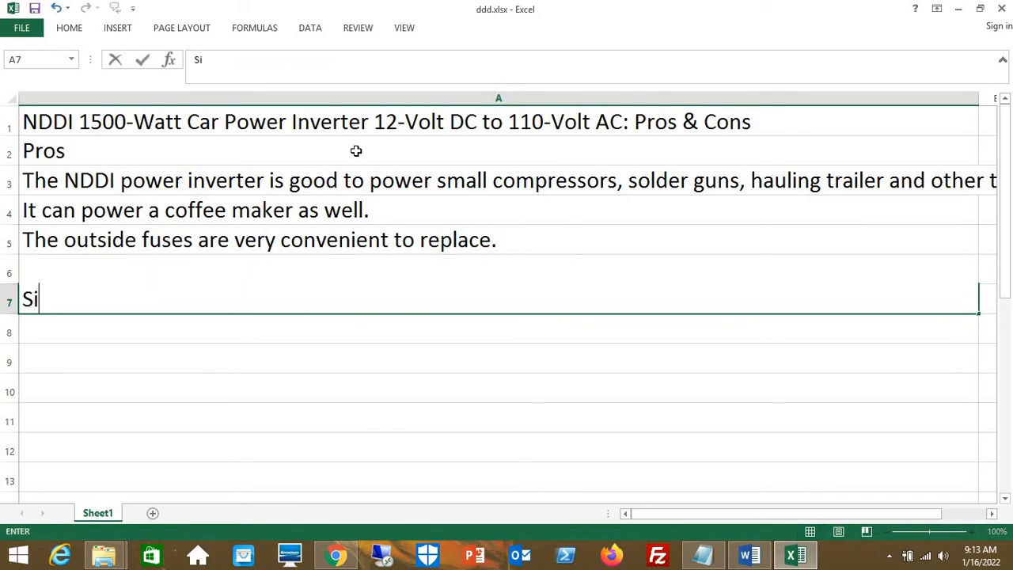
text(lent cool)
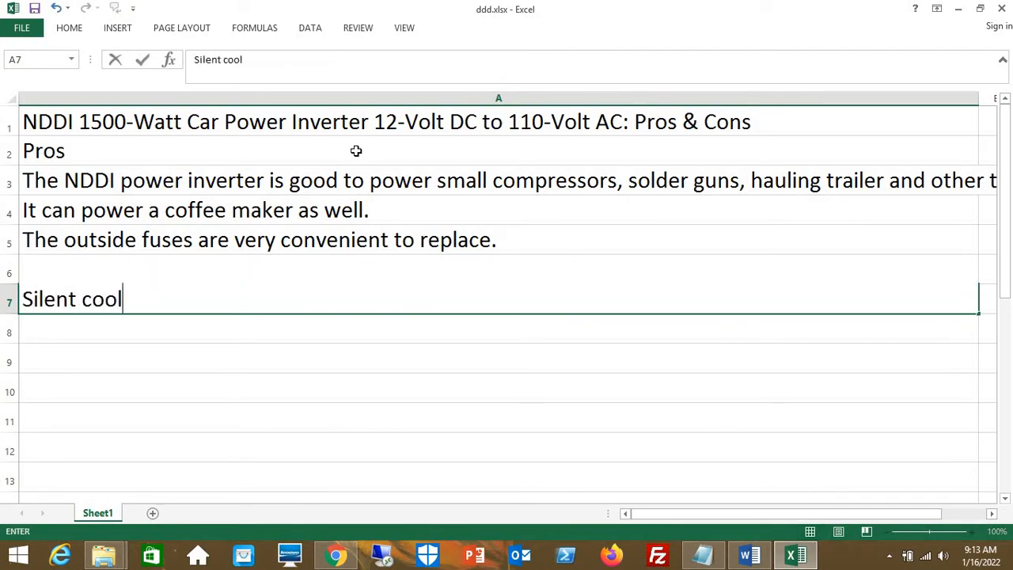
text(ing fans)
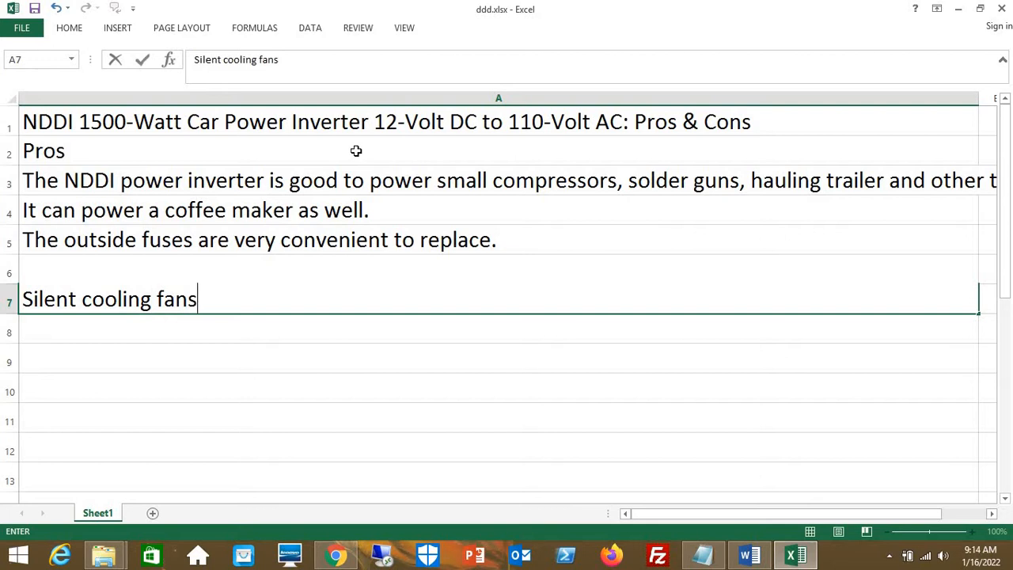
Step: Enter "Silent cooling fans" in A7
key(Return)
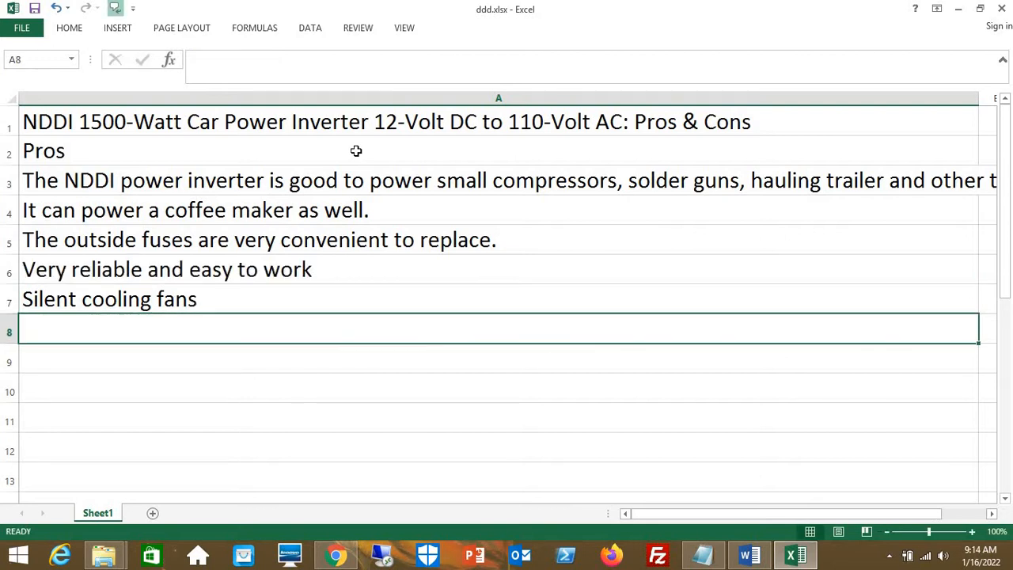
text(Dual )
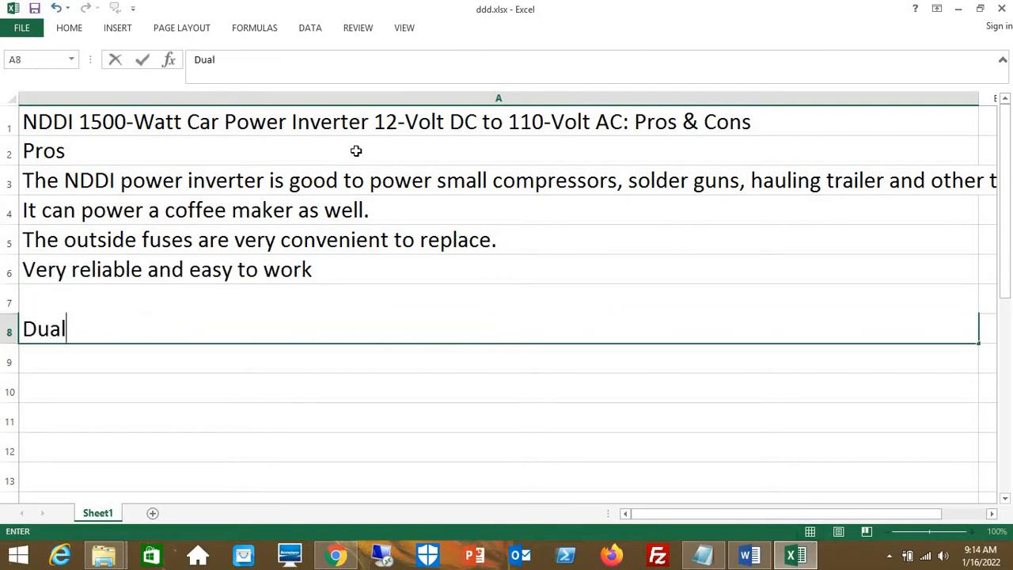
text(US)
text(B and AC )
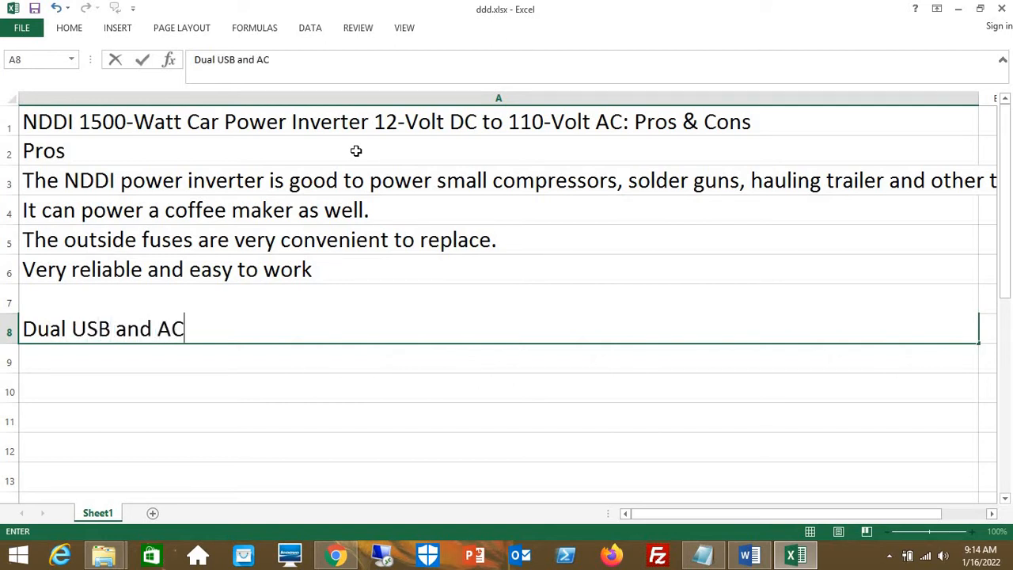
text(11)
text(0-vol)
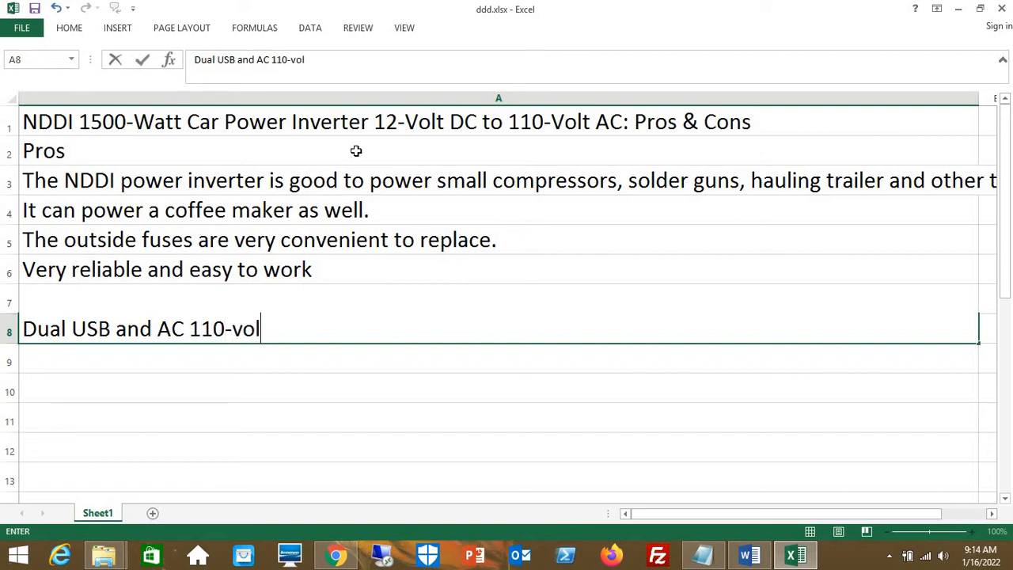
text(t ports)
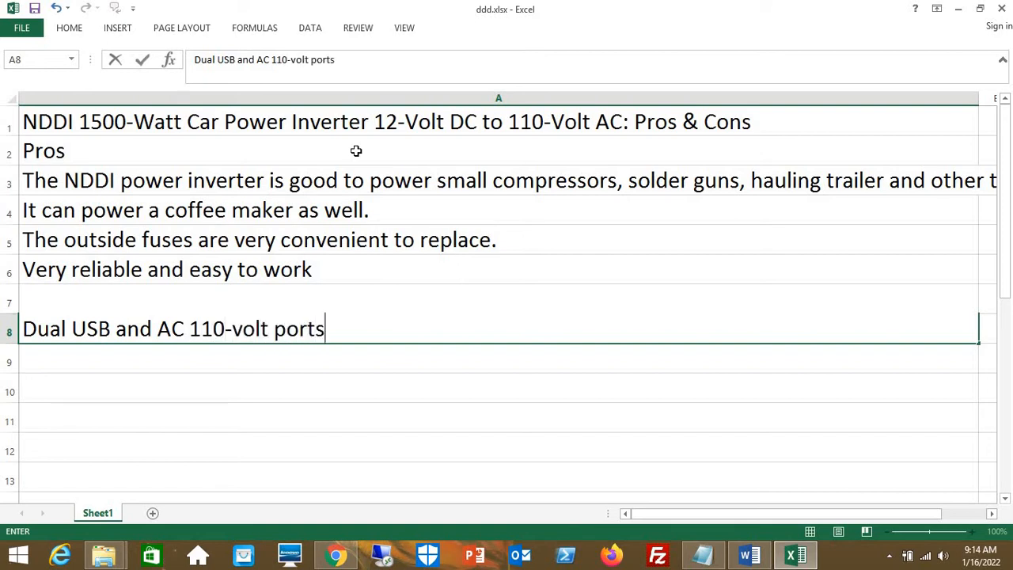
Step: Enter "Dual USB and AC 110-volt ports" in A8 and leave row 9 blank
key(Return)
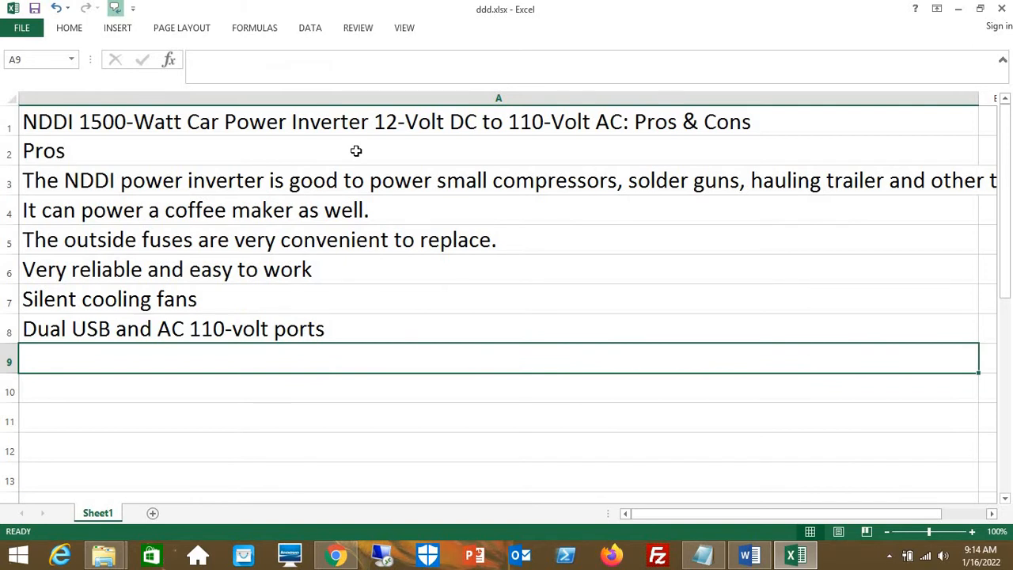
key(Return)
text(Cons)
Step: Add a "Cons" heading in A10 and the missing alligator clips con in A11
key(Return)
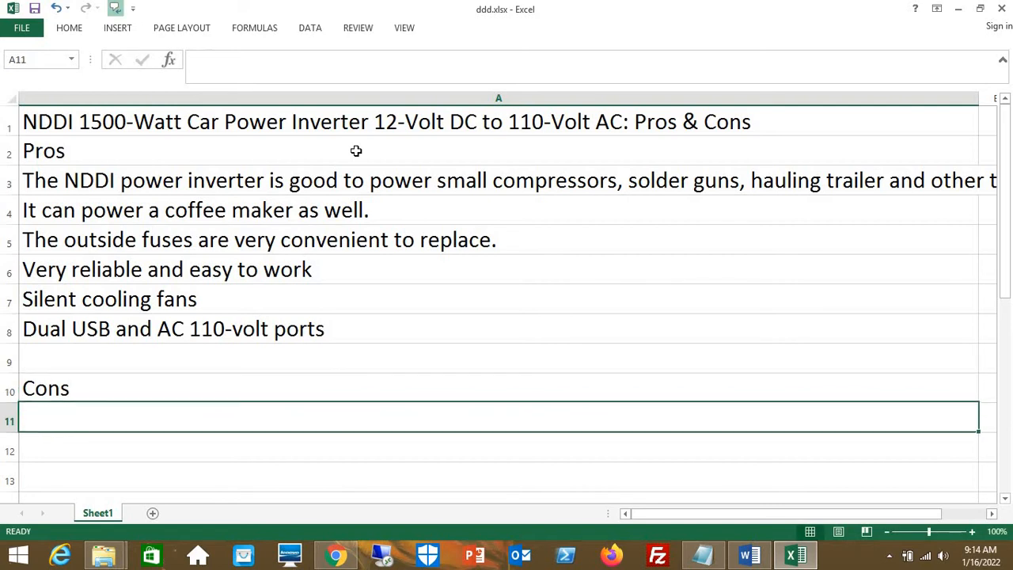
key(ctrl+z)
key(Down)
text(It doe)
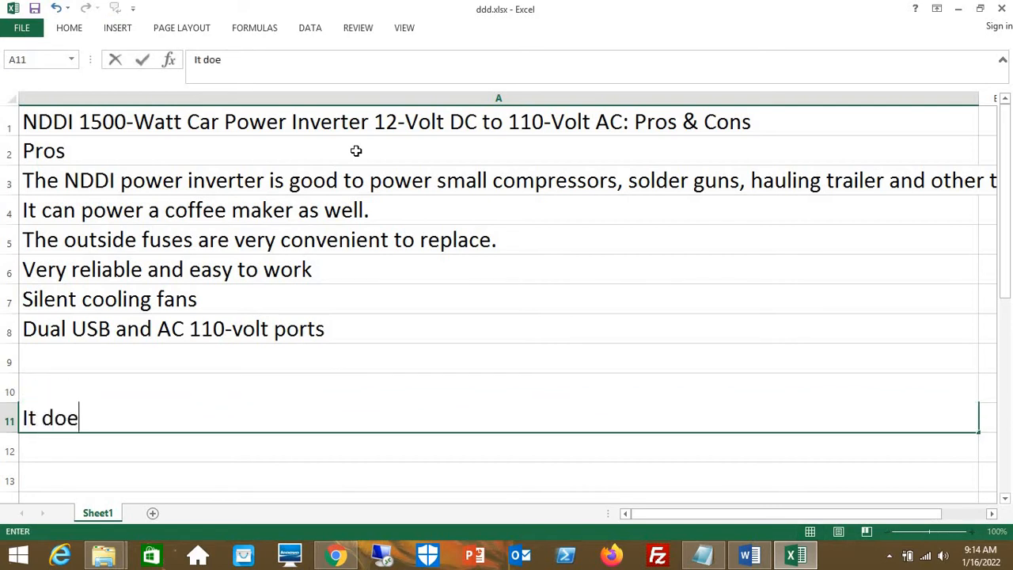
text(s not come)
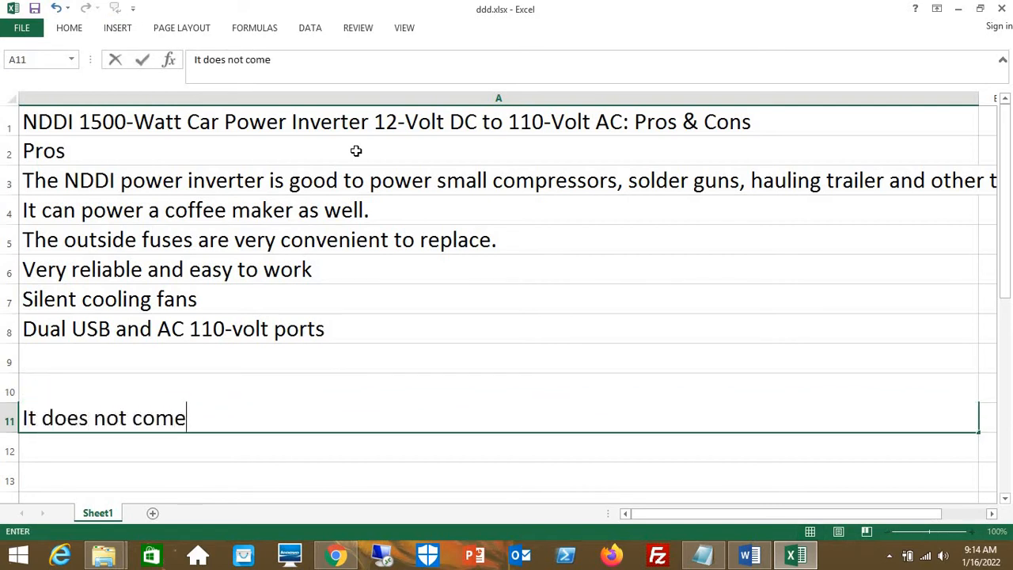
text( with all)
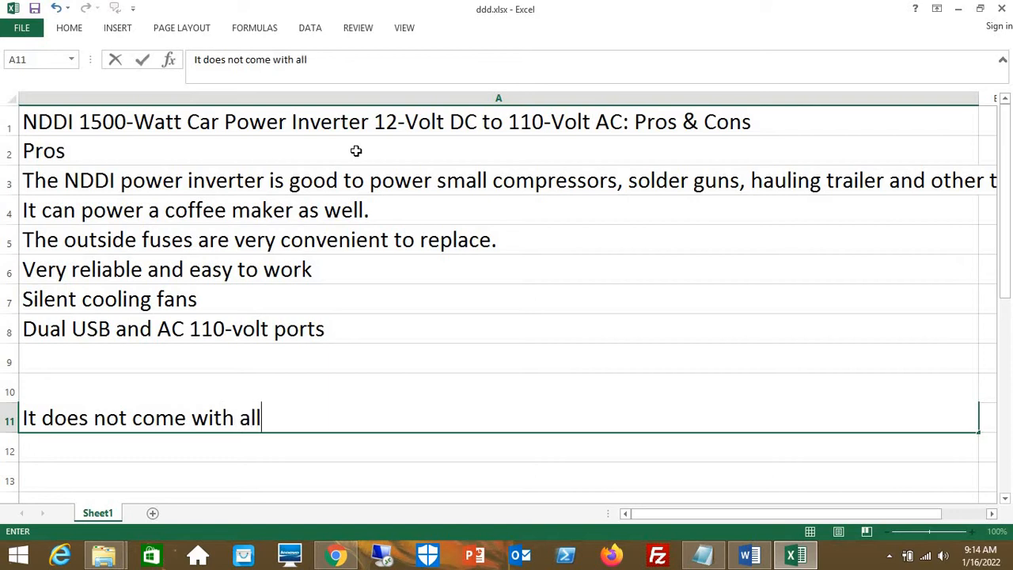
text(igator cli)
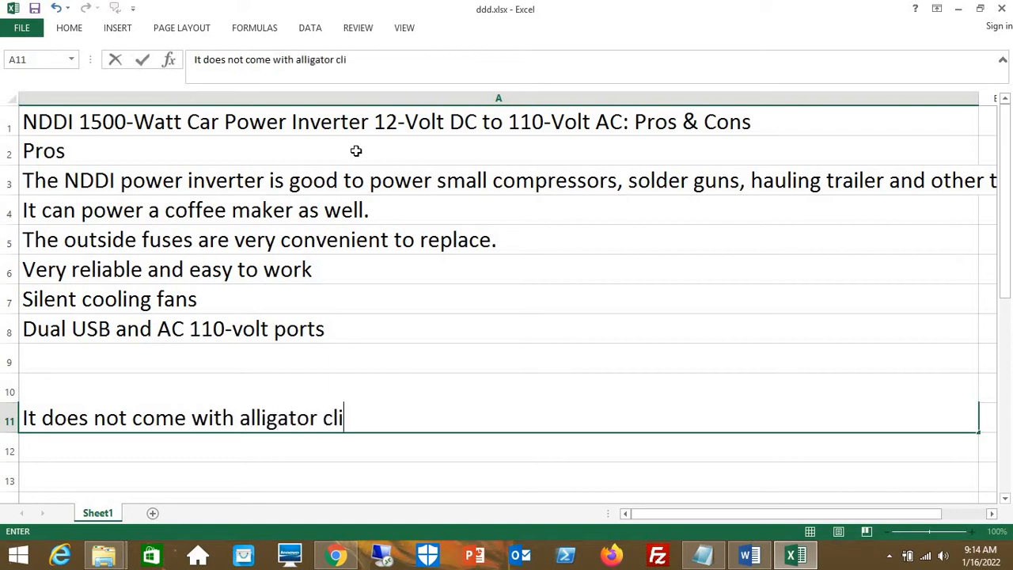
text(ps for the )
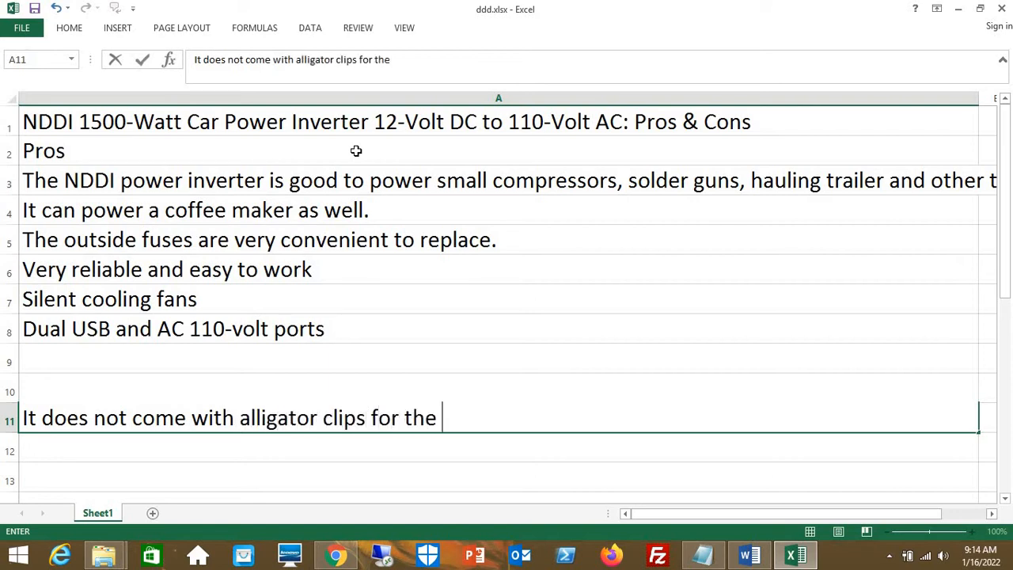
text(direct )
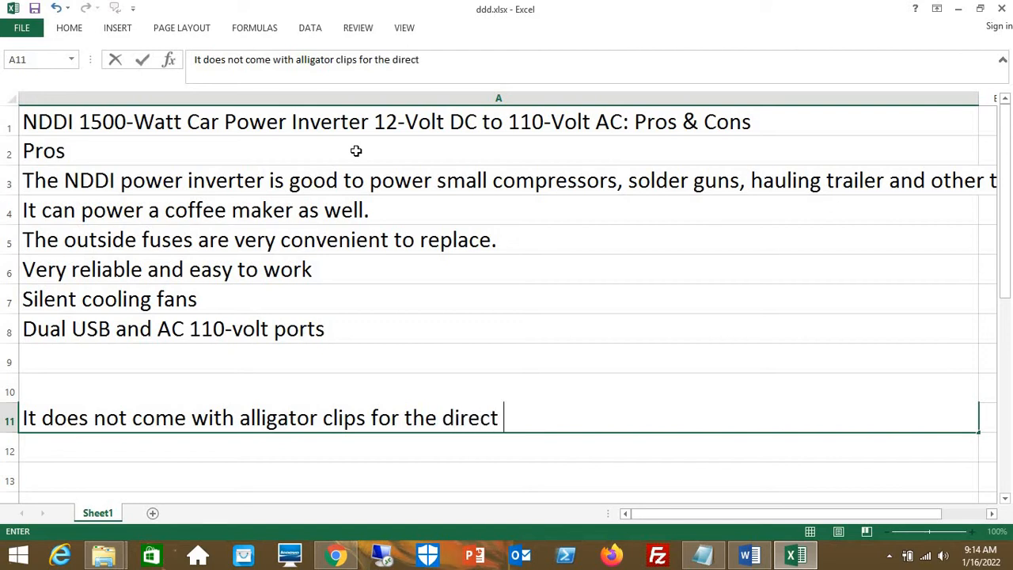
text(battery co)
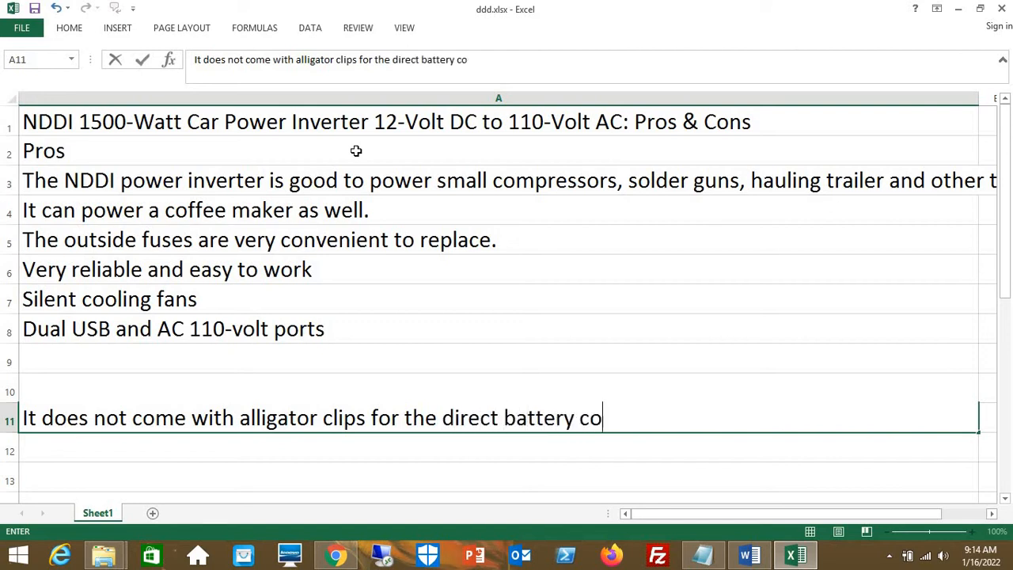
text(nnection.)
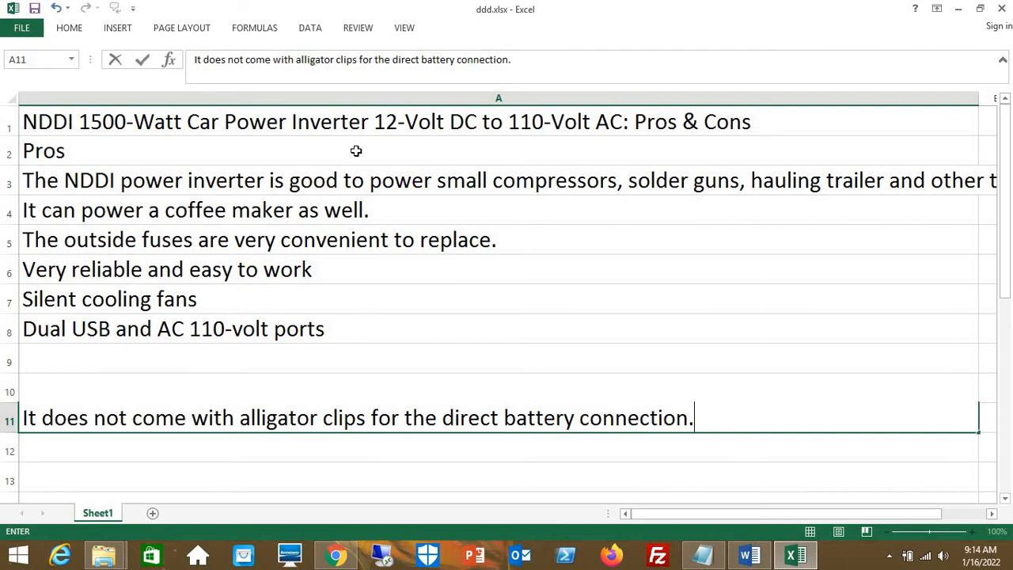
key(Return)
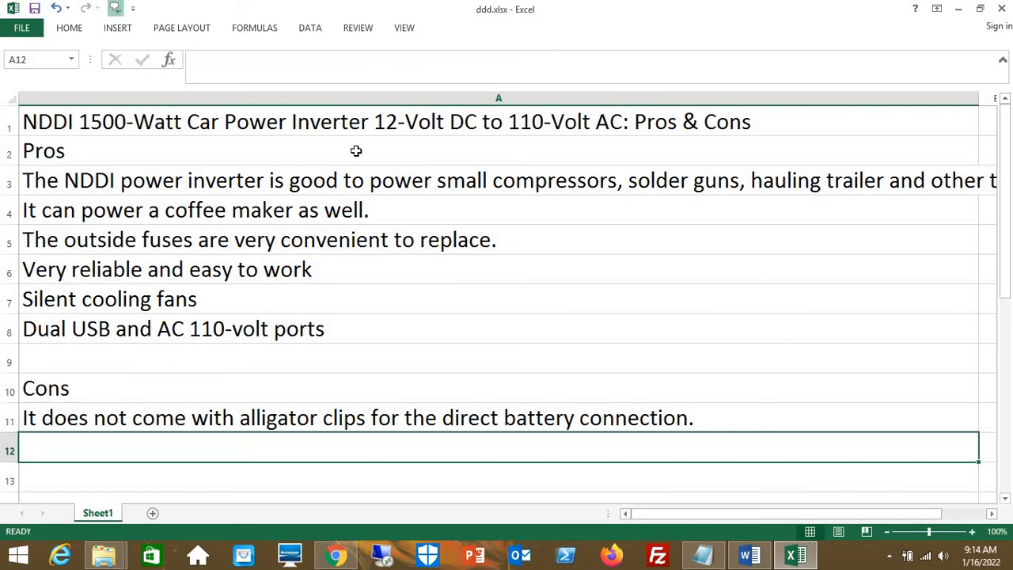
text(Low qu)
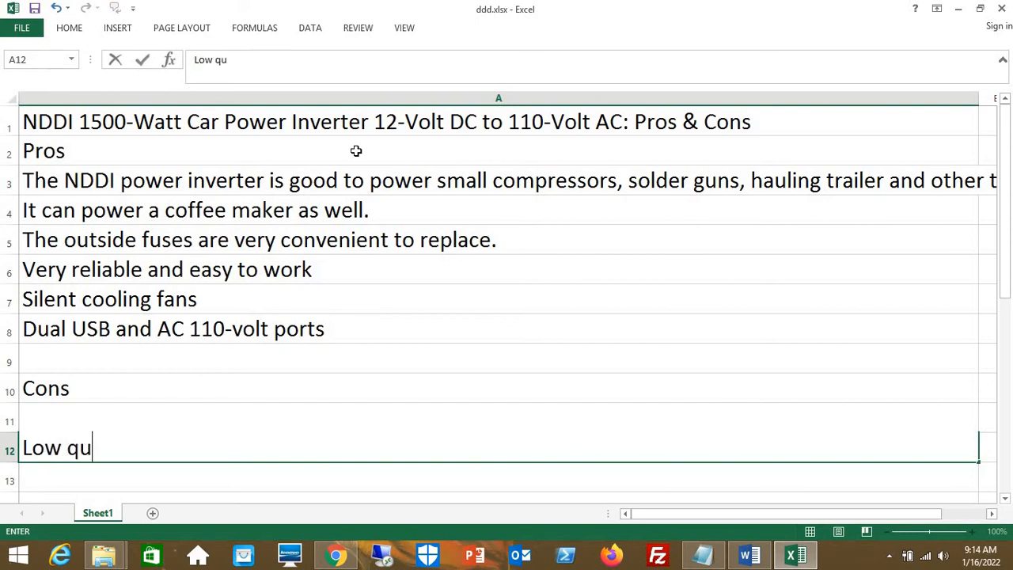
text(ality pla)
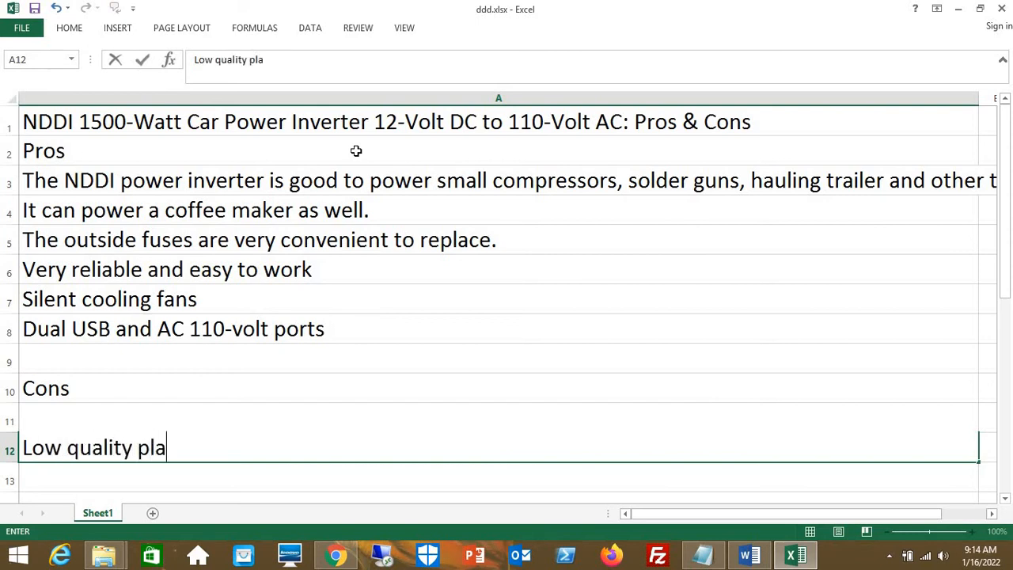
text(stic mate)
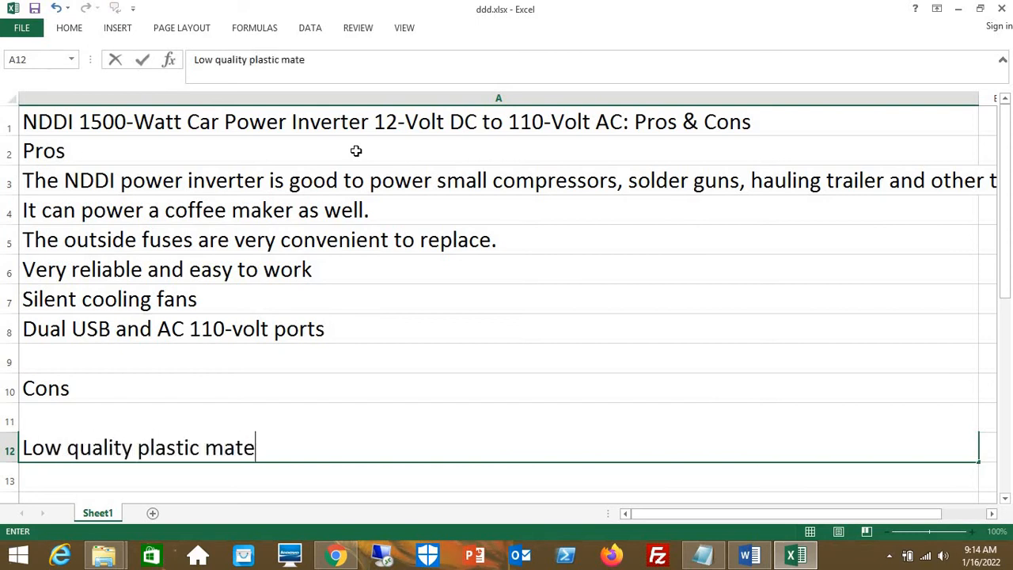
text(rial is used.)
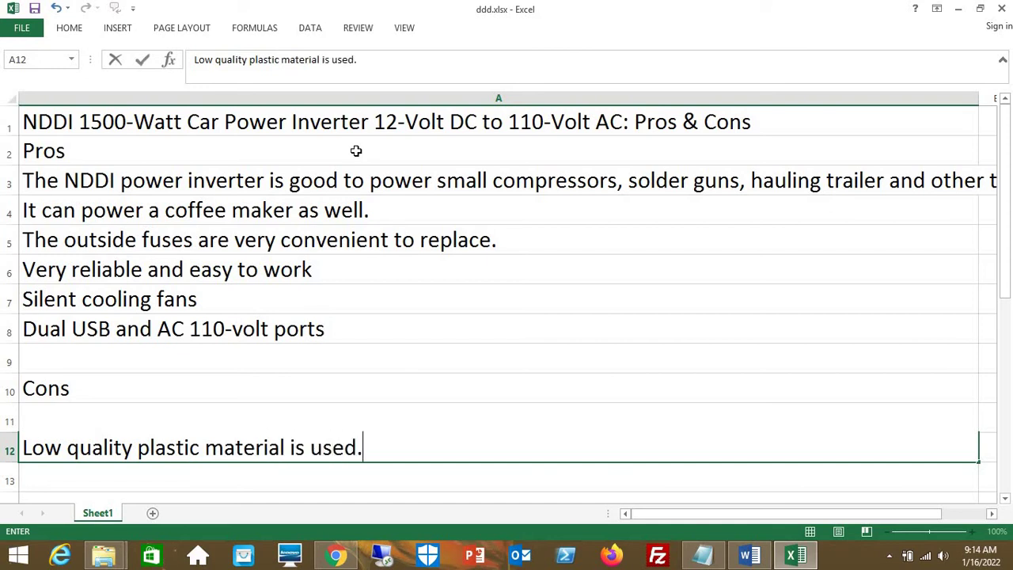
Step: Enter "Low quality plastic material is used." in A12 and "The build quality is not very good." in A13
key(Return)
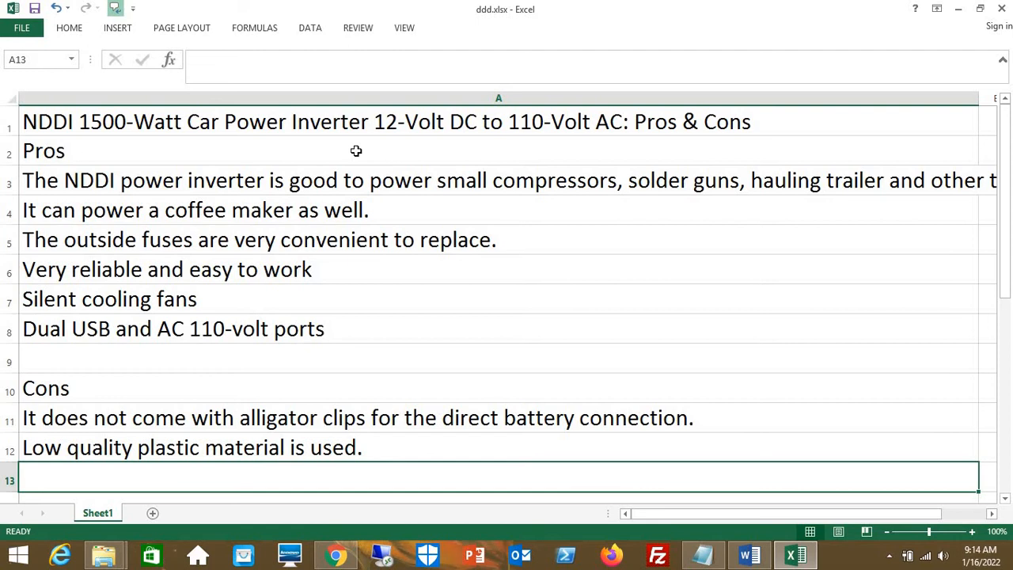
text(The build )
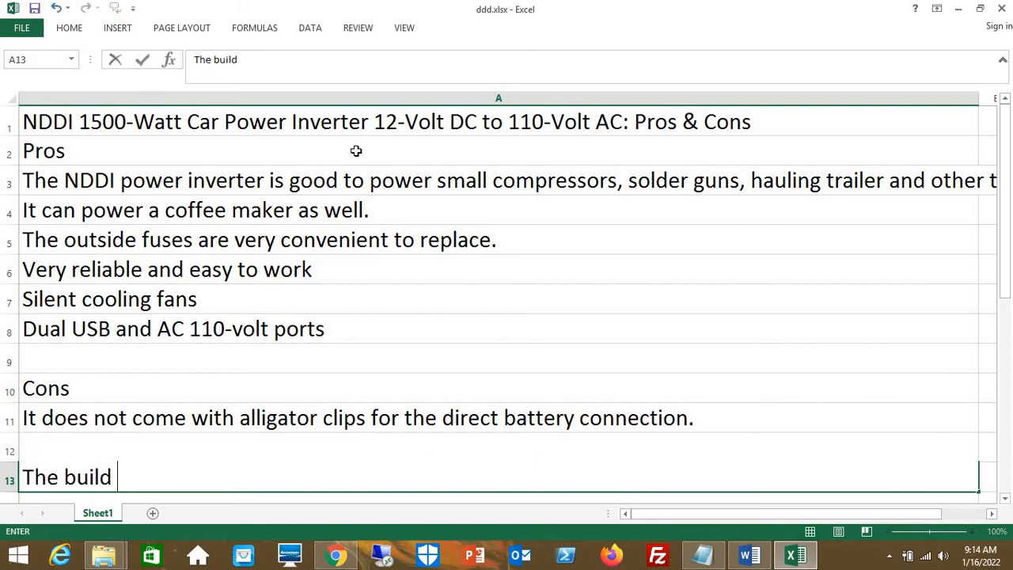
text(quality is n)
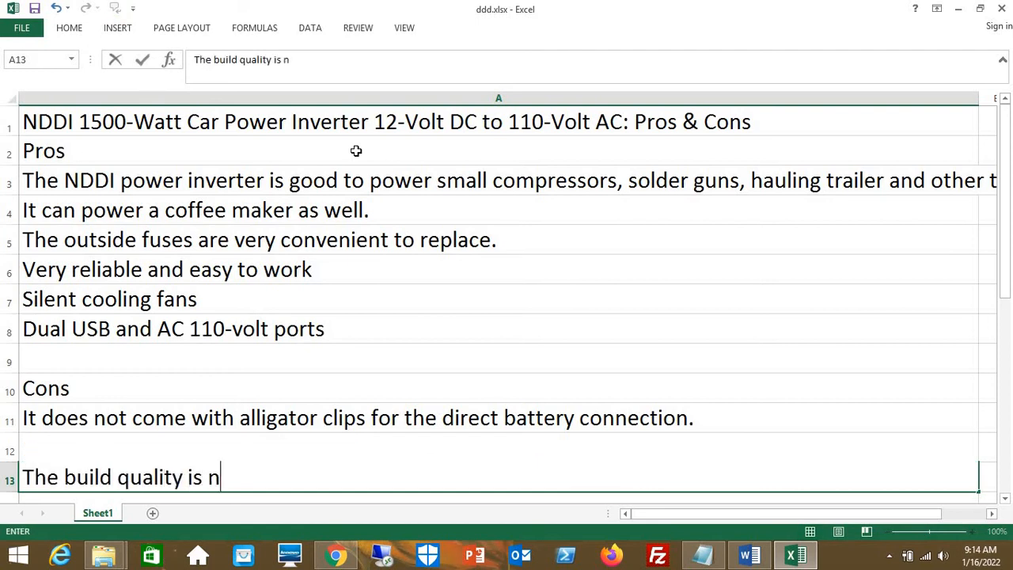
text(ot very goo)
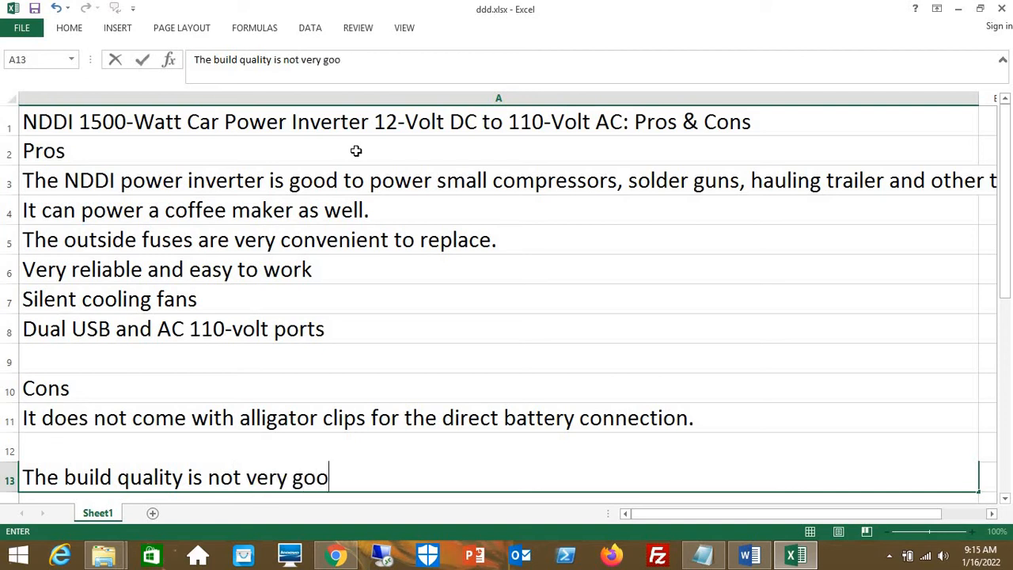
text(d.)
key(Return)
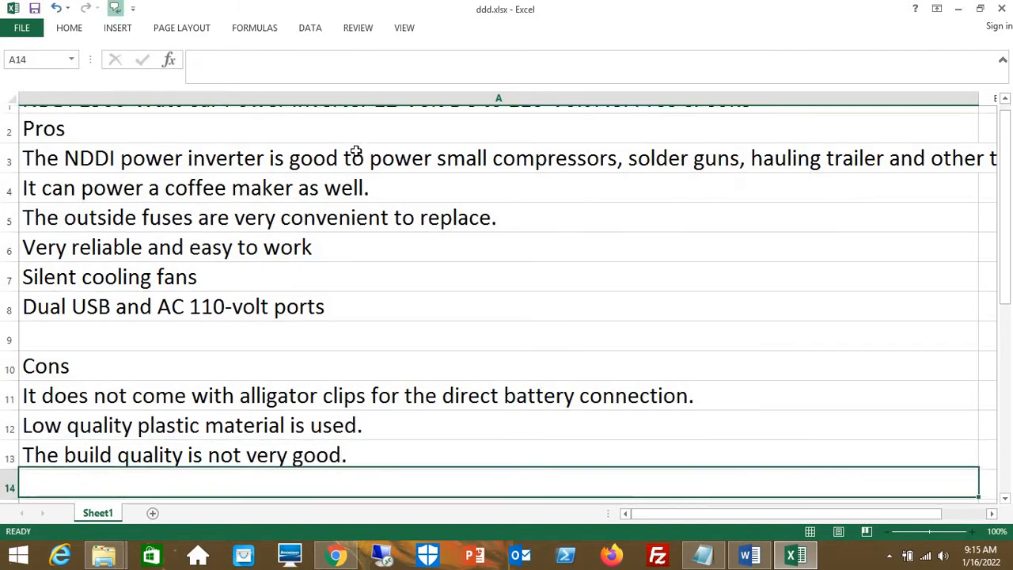
text(A)
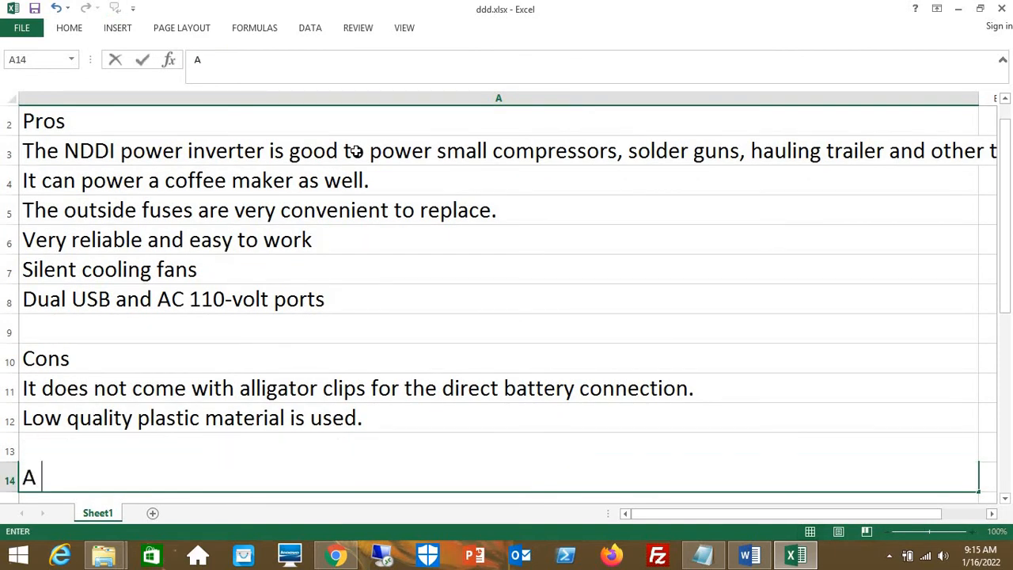
text( modified )
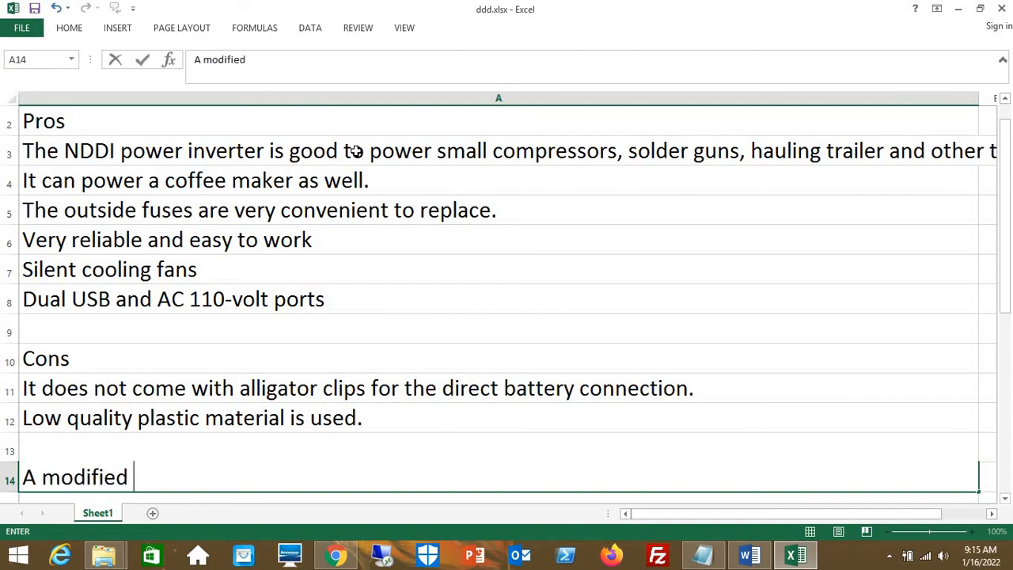
text(sine wave po)
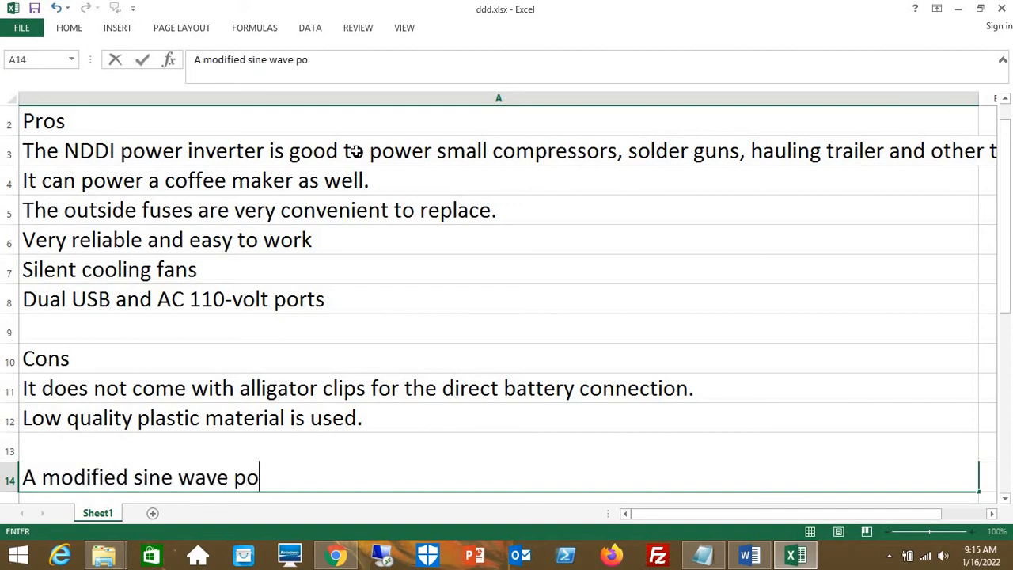
text(wer inverter )
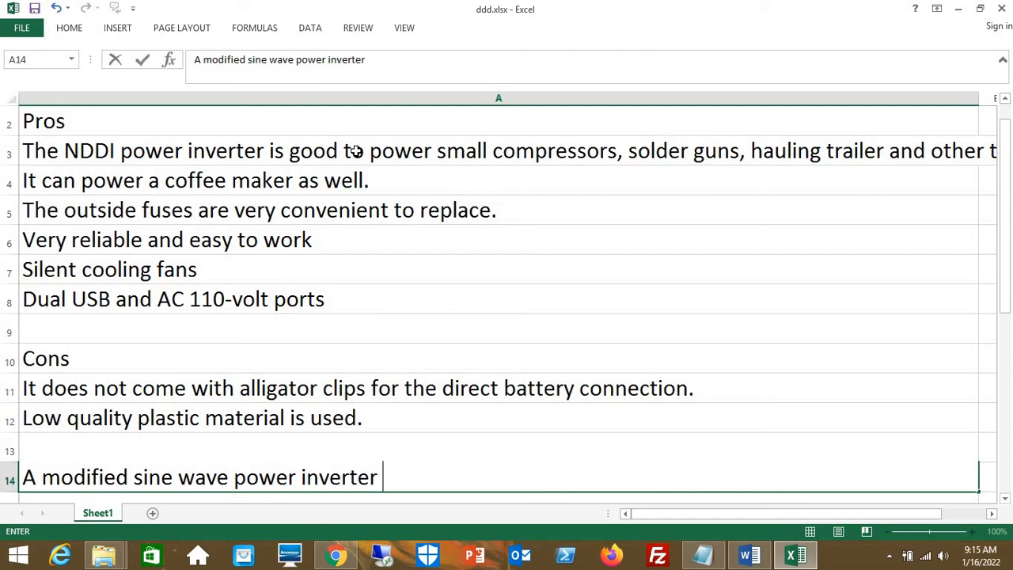
text(is not good f)
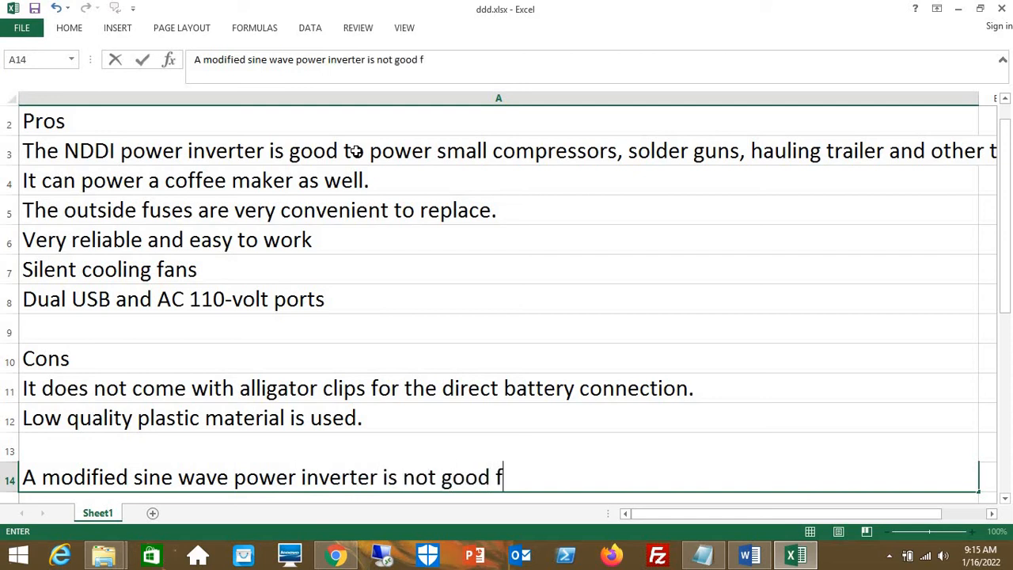
text(or some of t)
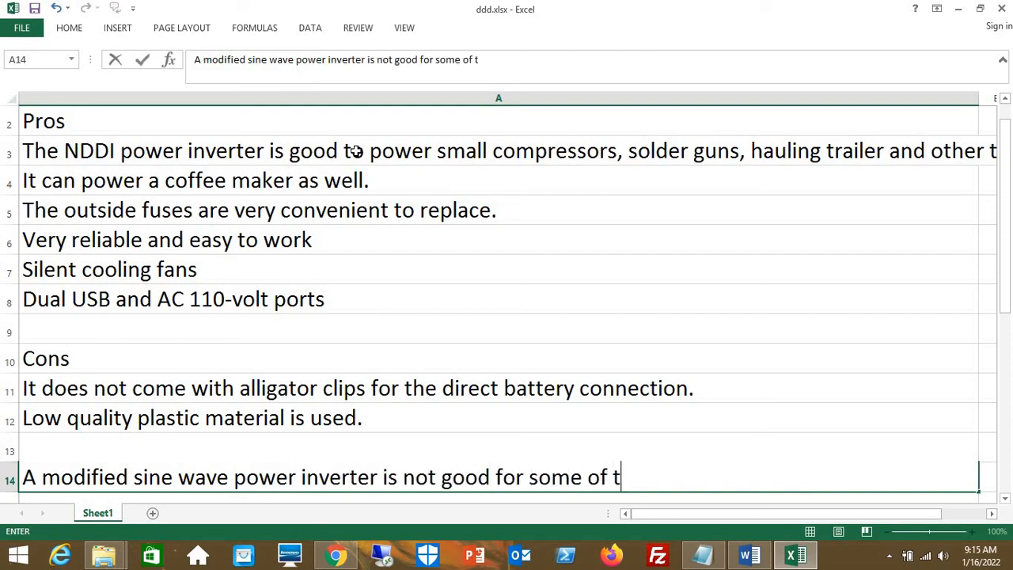
text(he sensitiv)
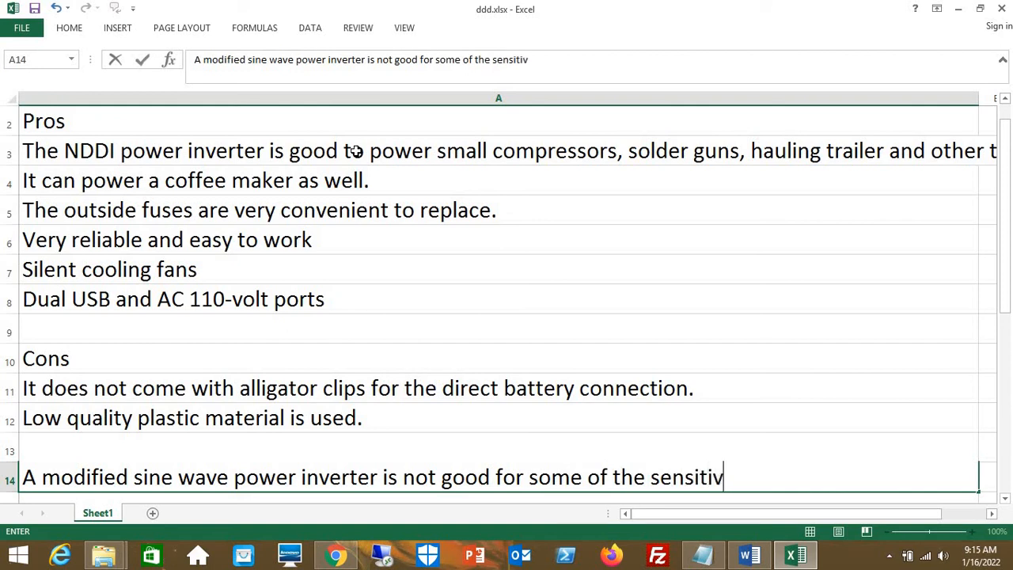
text(e devices.)
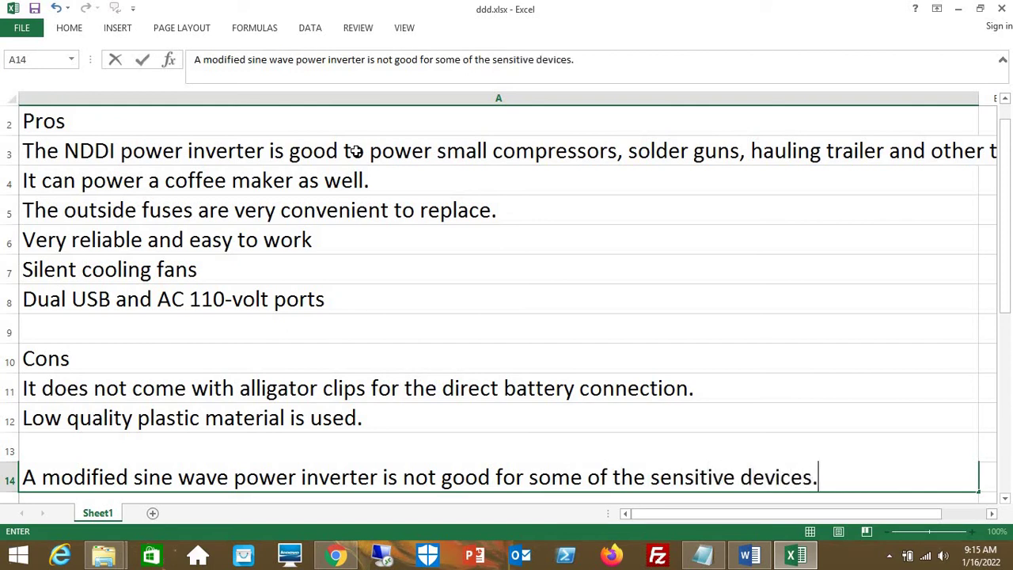
Step: Enter the con that the modified sine wave inverter does not suit sensitive devices in A14
key(Return)
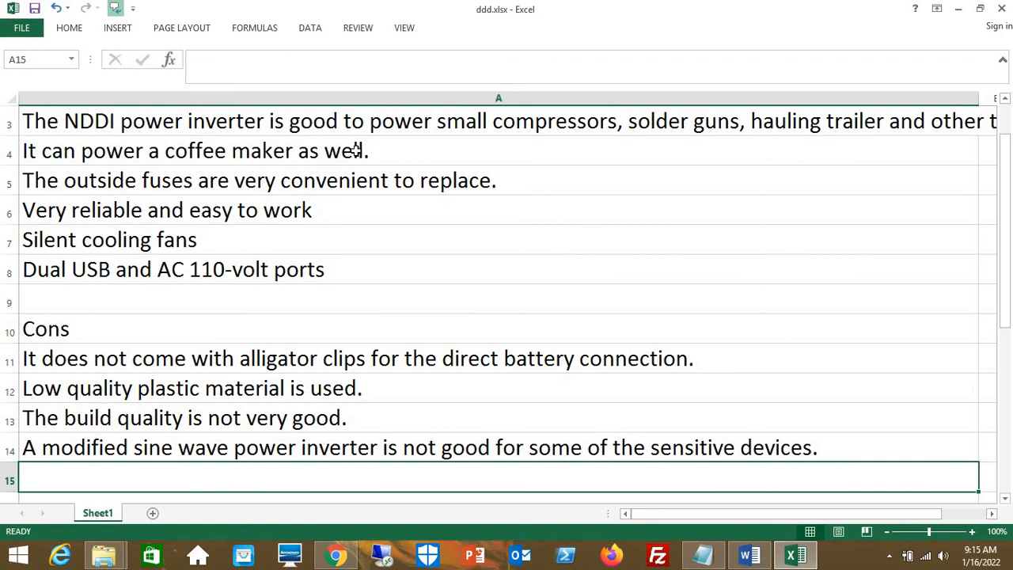
Step: Leave A15 blank and enter "That's it, thanks for watching, please like and subscribe!" in A16
key(Return)
text(Tha)
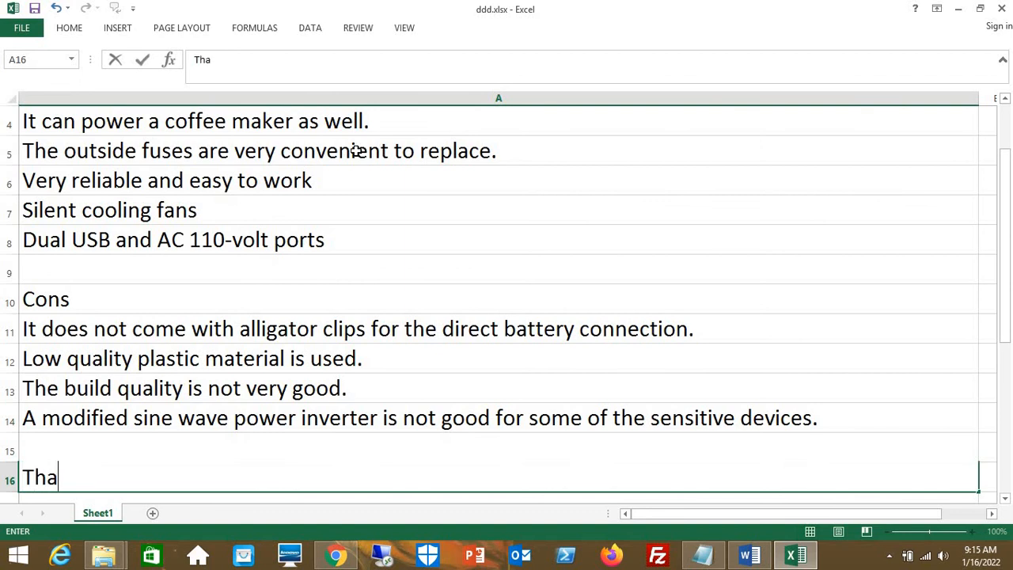
text(ts' )
text(it)
text(, thatn)
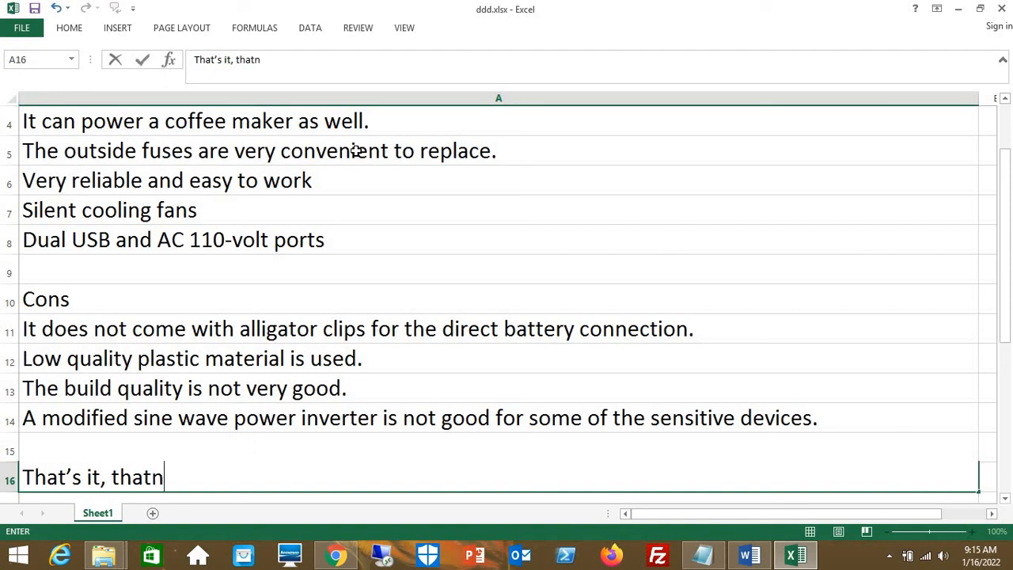
text(ks)
key(BackSpace)
key(BackSpace)
key(BackSpace)
key(BackSpace)
key(BackSpace)
text(nks)
text( for watchi)
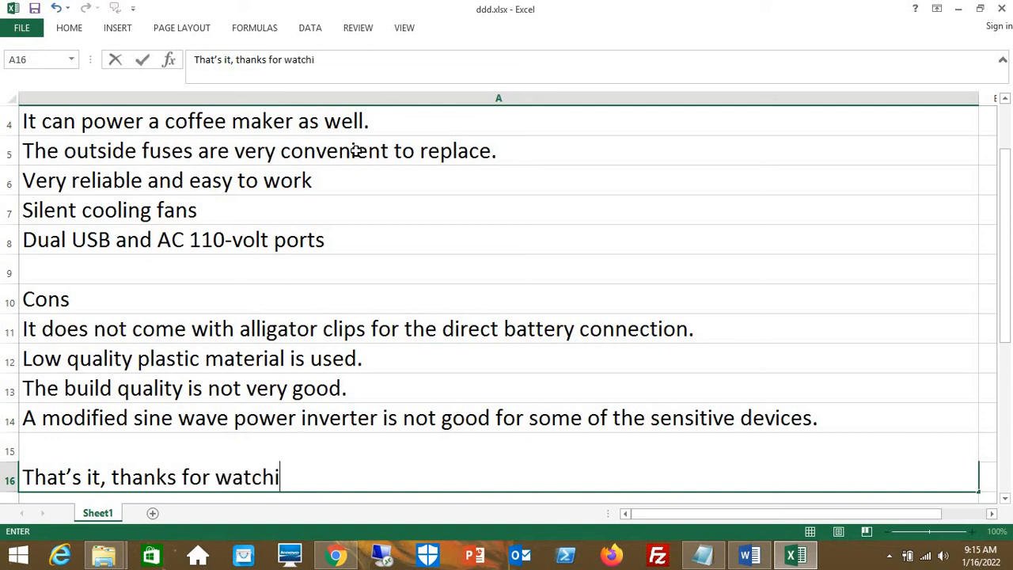
text(ng, pleas)
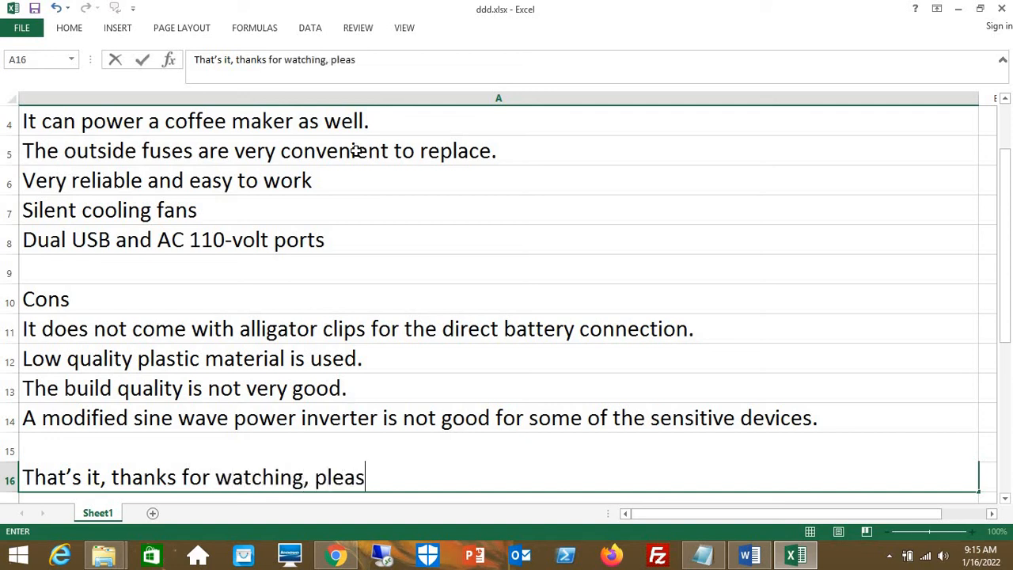
text(e like and s)
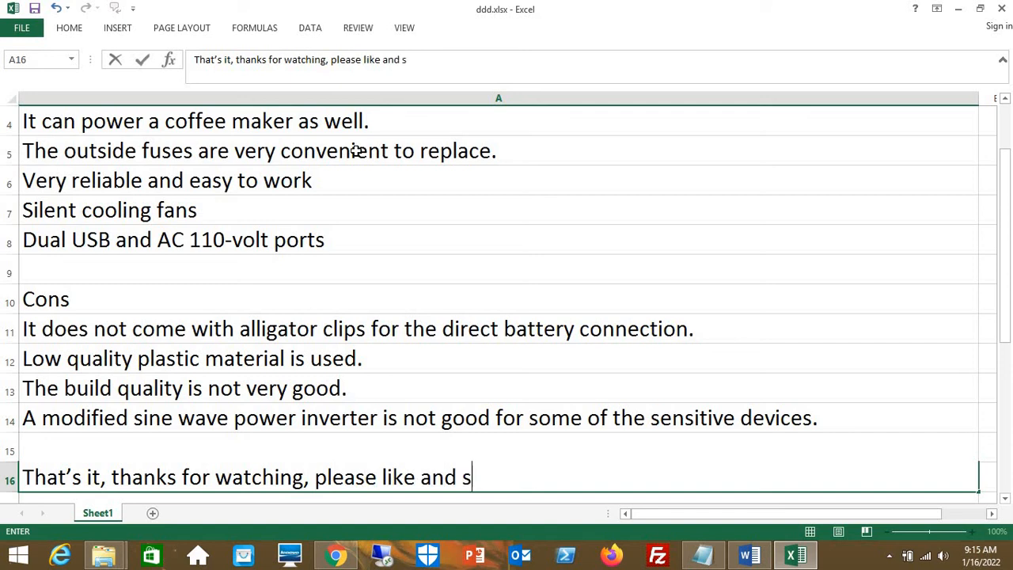
text(ubscribe)
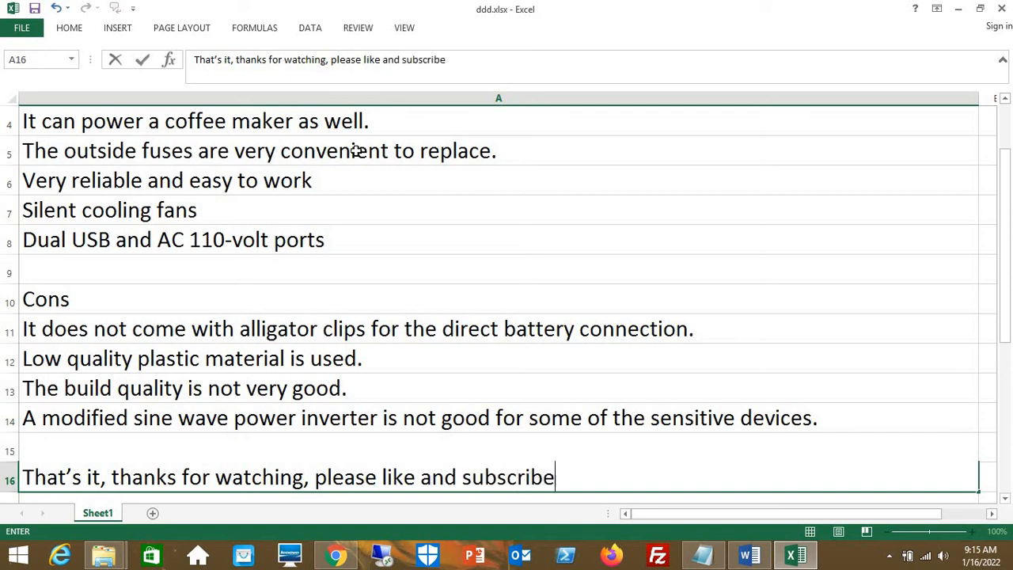
text(!)
key(Return)
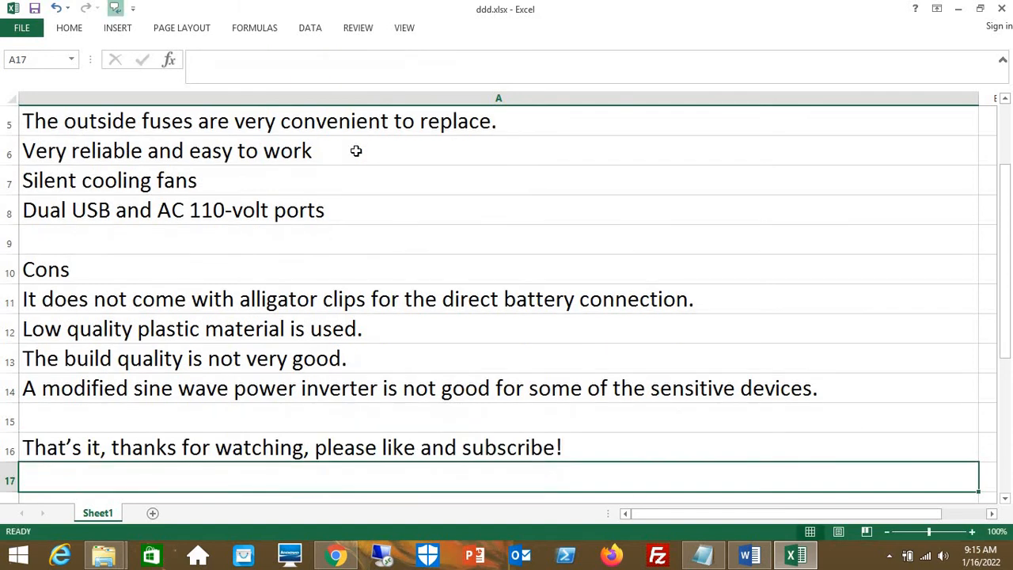